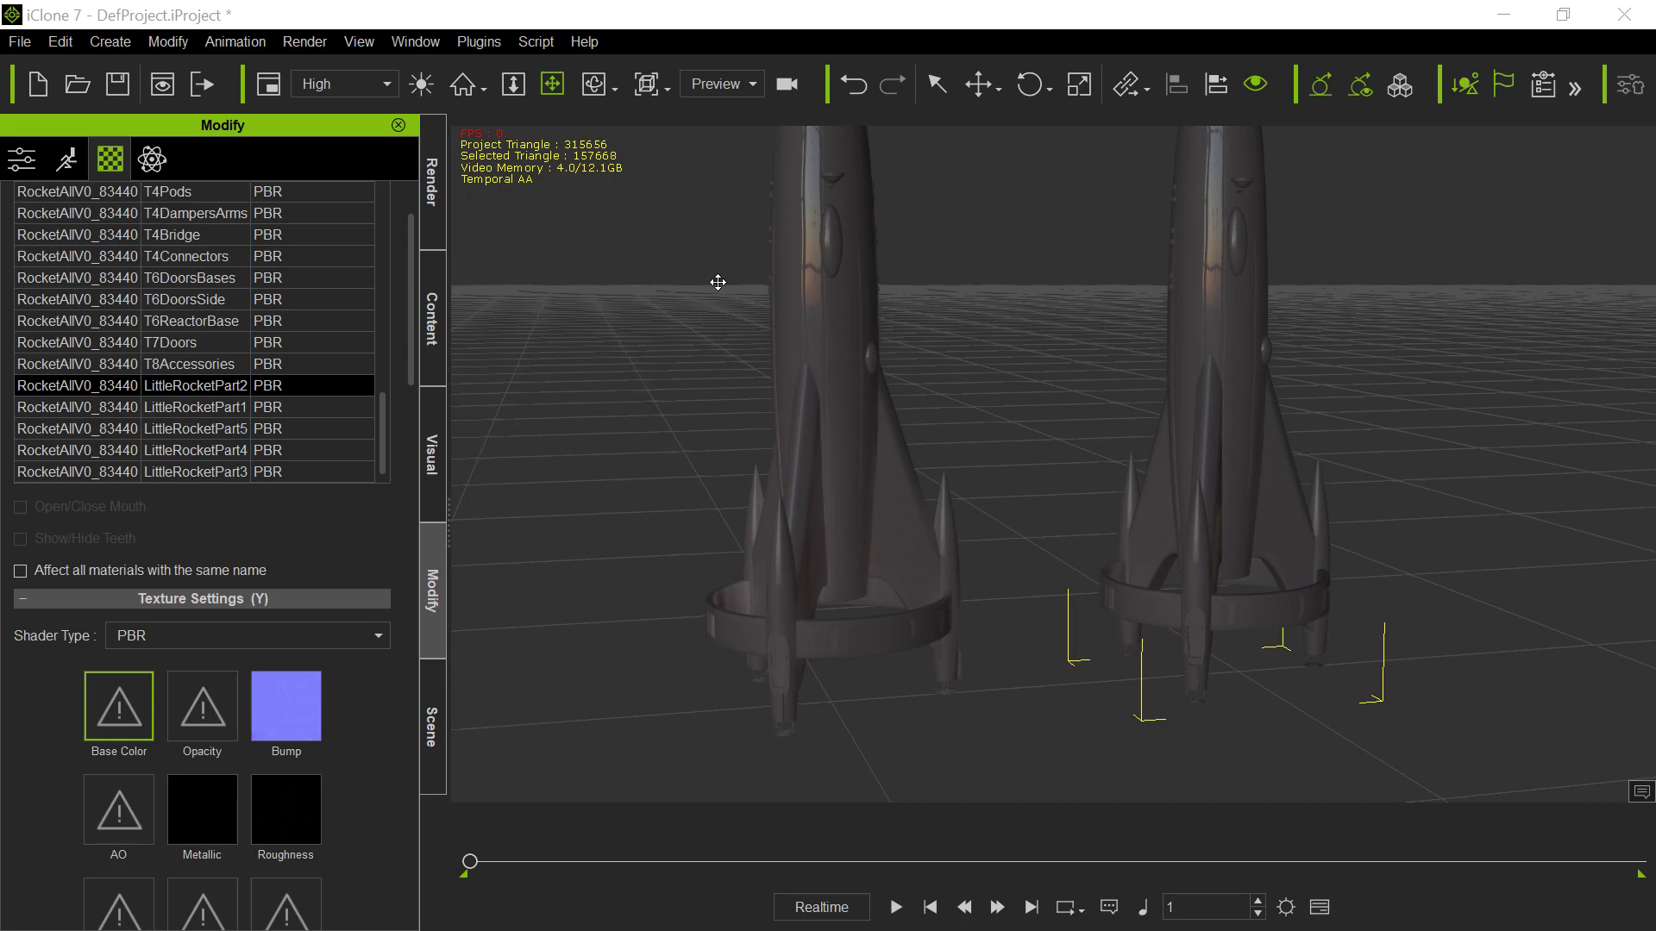
- Zoom and pan around both rockets in iClone, then switch to DAZ Studio
scroll(986, 310, "up", 3)
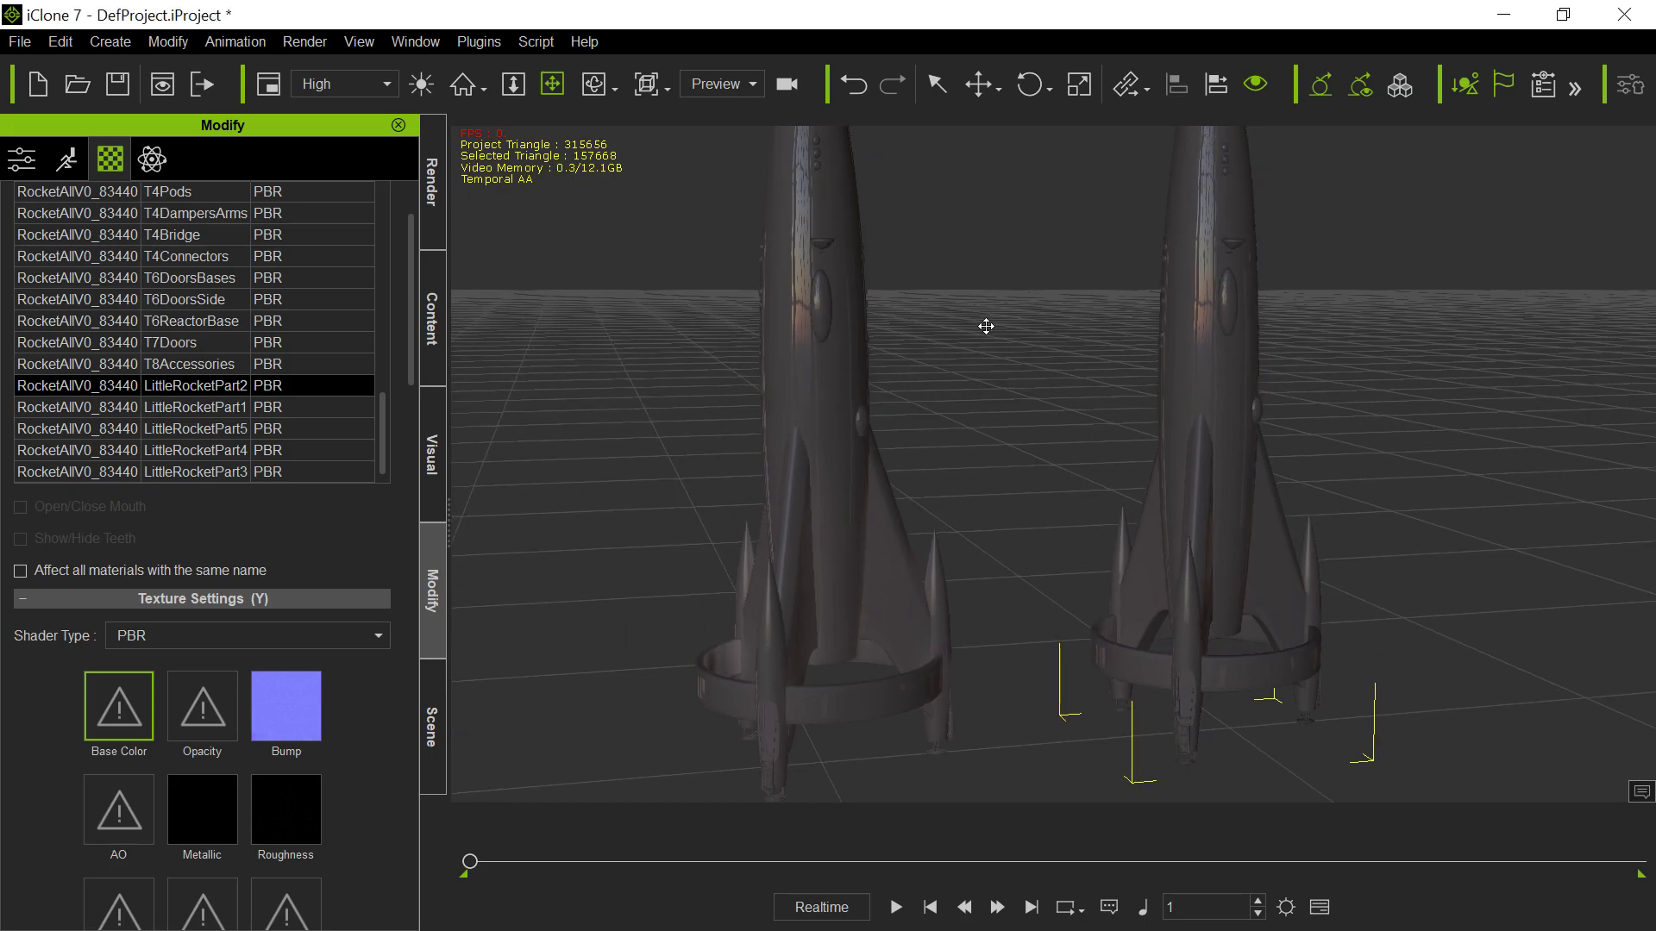
middle_click_drag(985, 326, 989, 326)
scroll(989, 326, "down", 3)
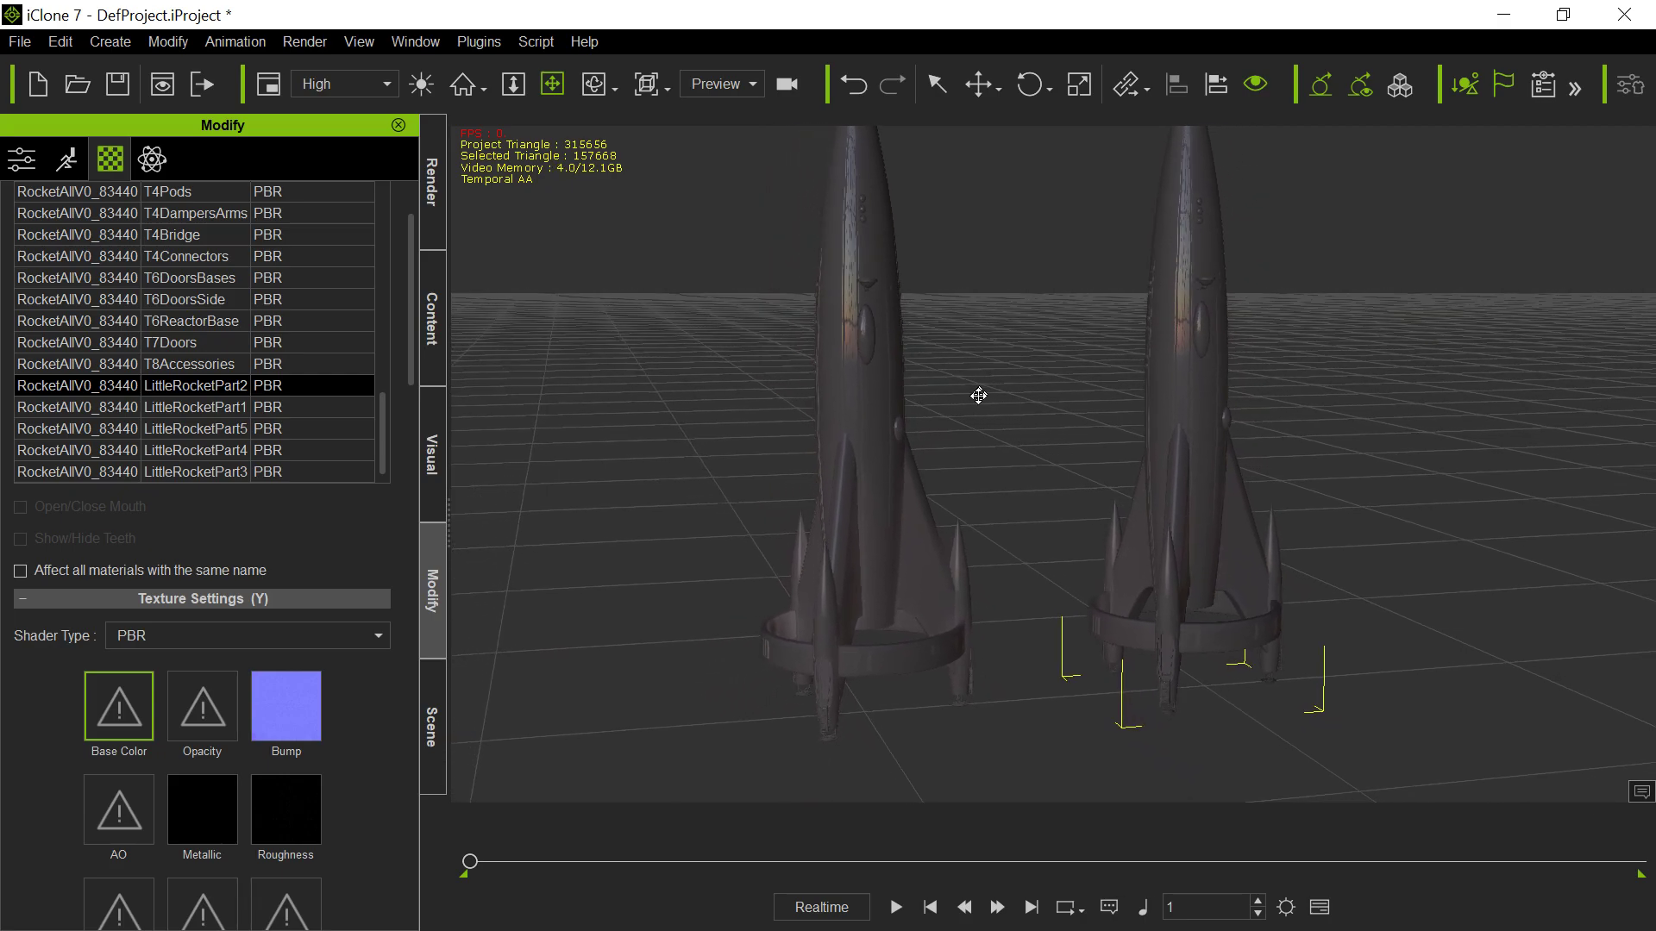
middle_click_drag(979, 395, 977, 434)
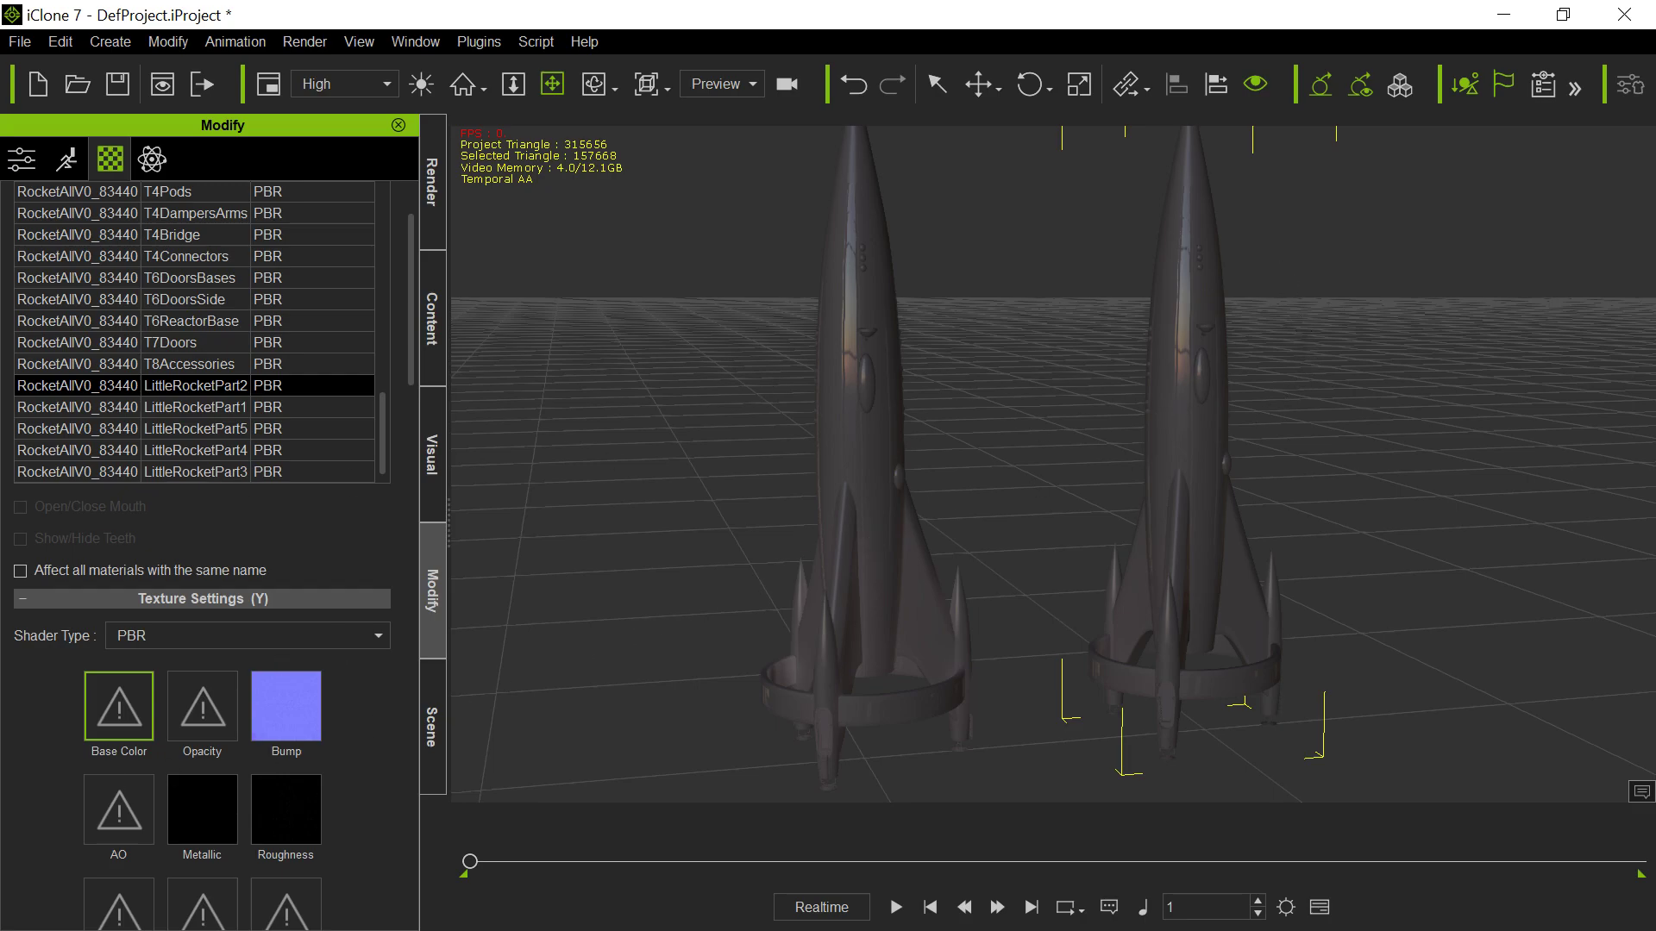
key("alt+Tab")
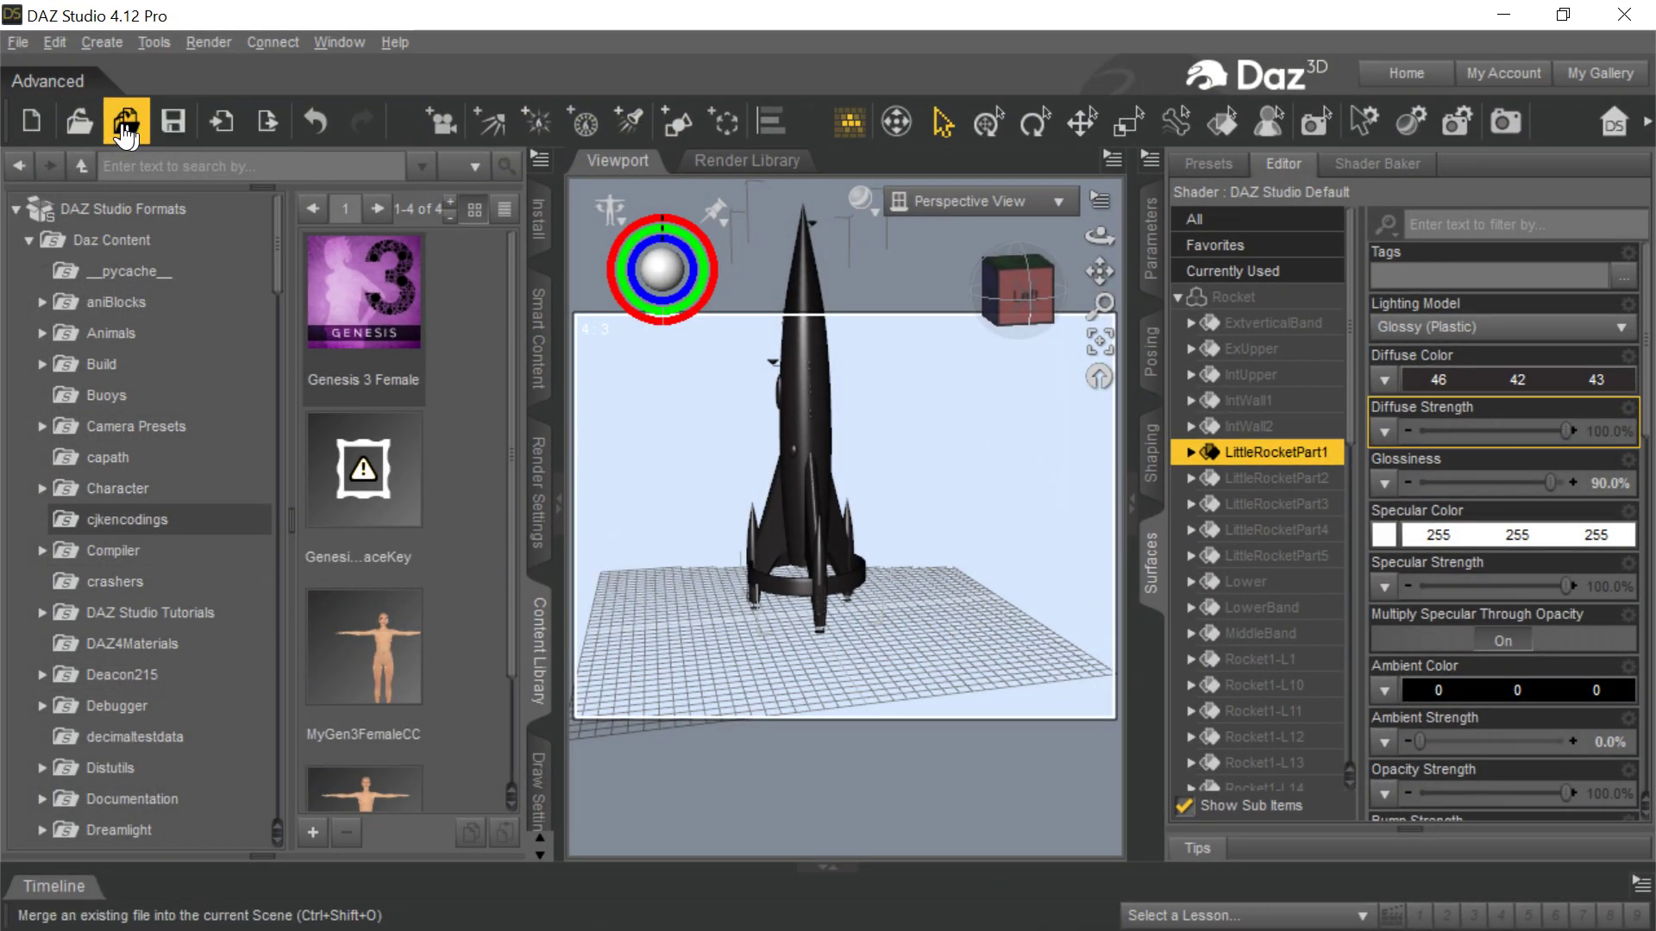
- Start exporting the rocket scene from DAZ Studio's File menu
left_click(19, 43)
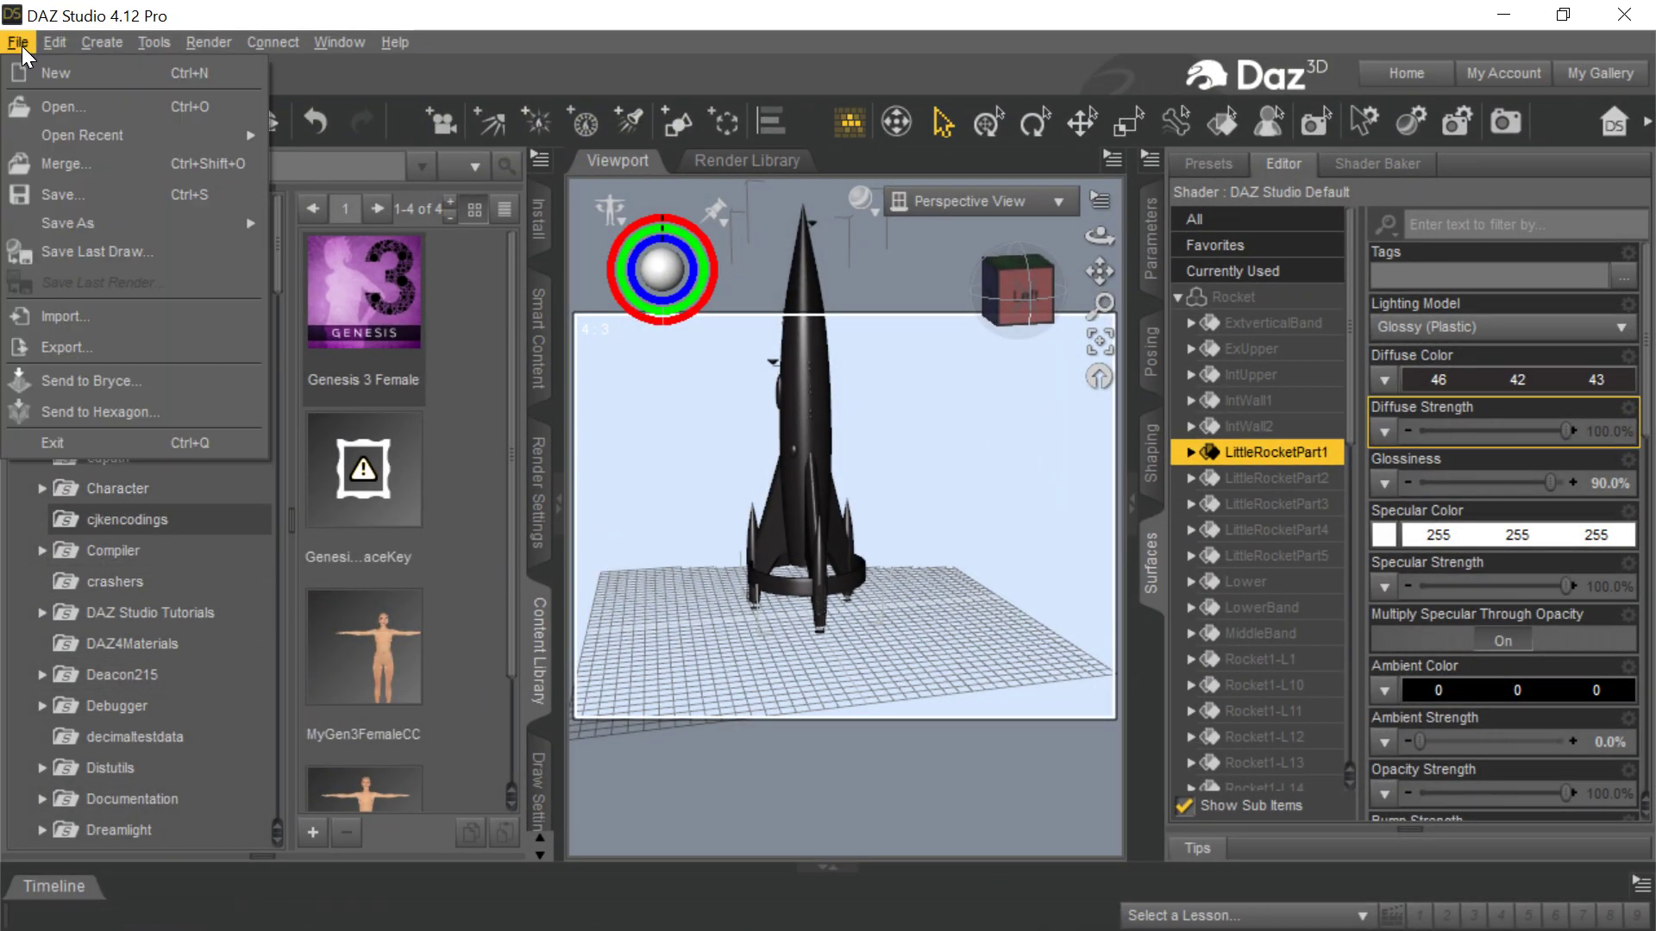
left_click(83, 345)
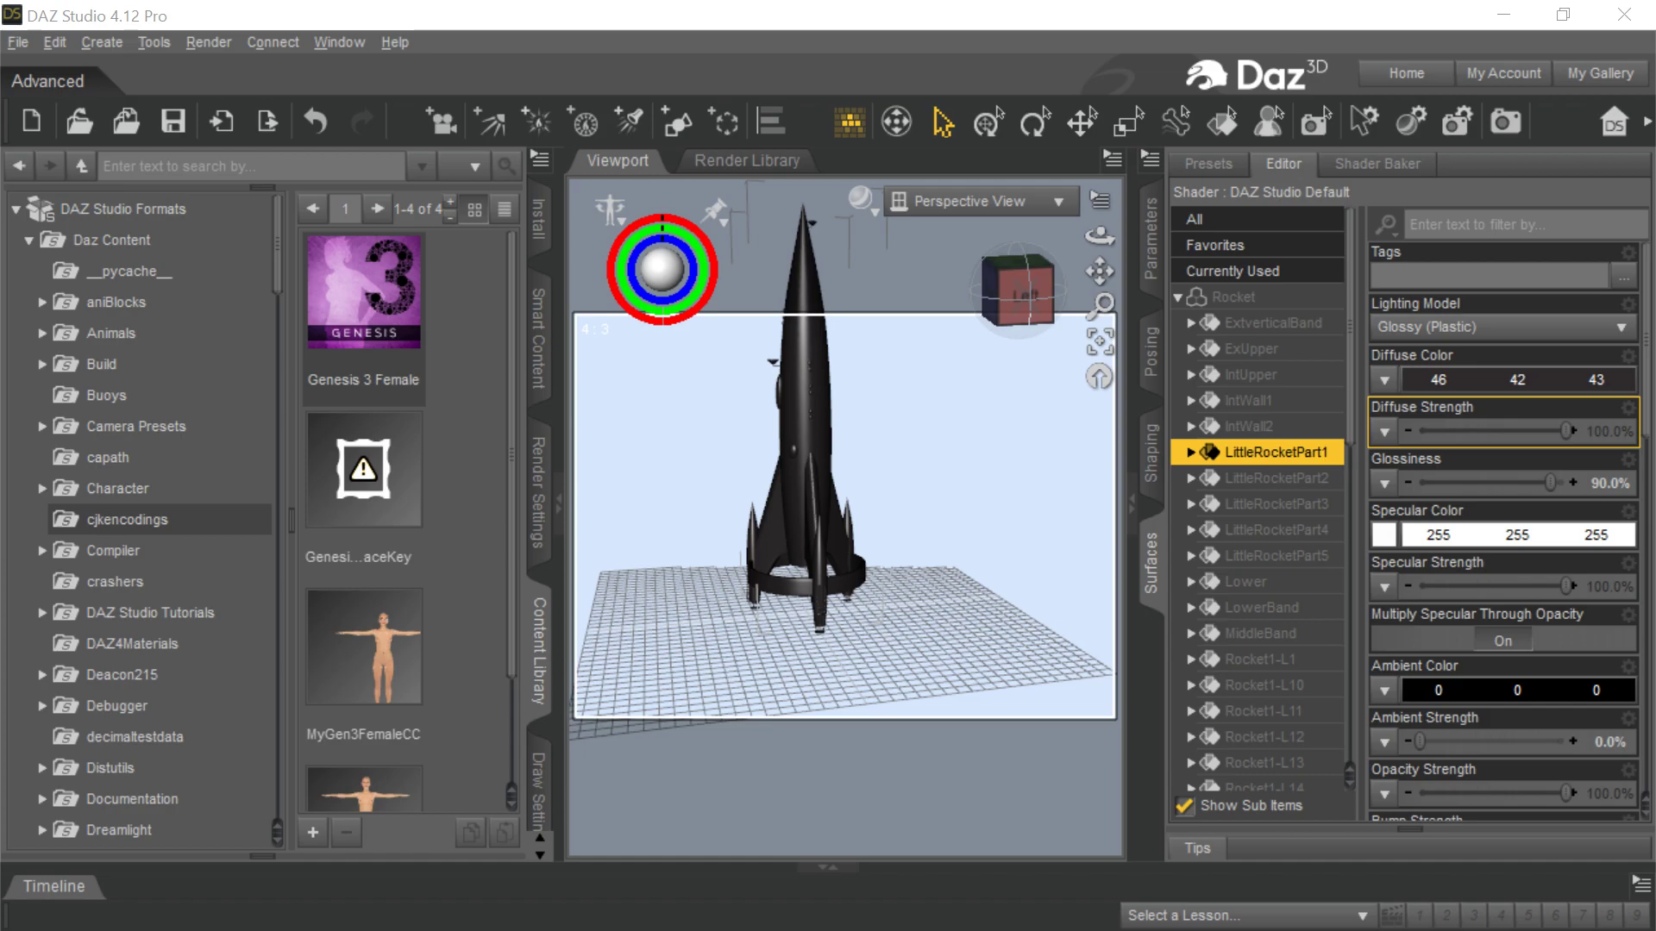
- Confirm overwriting the export file and review the Rocket's listed FBX morphs
left_click(781, 504)
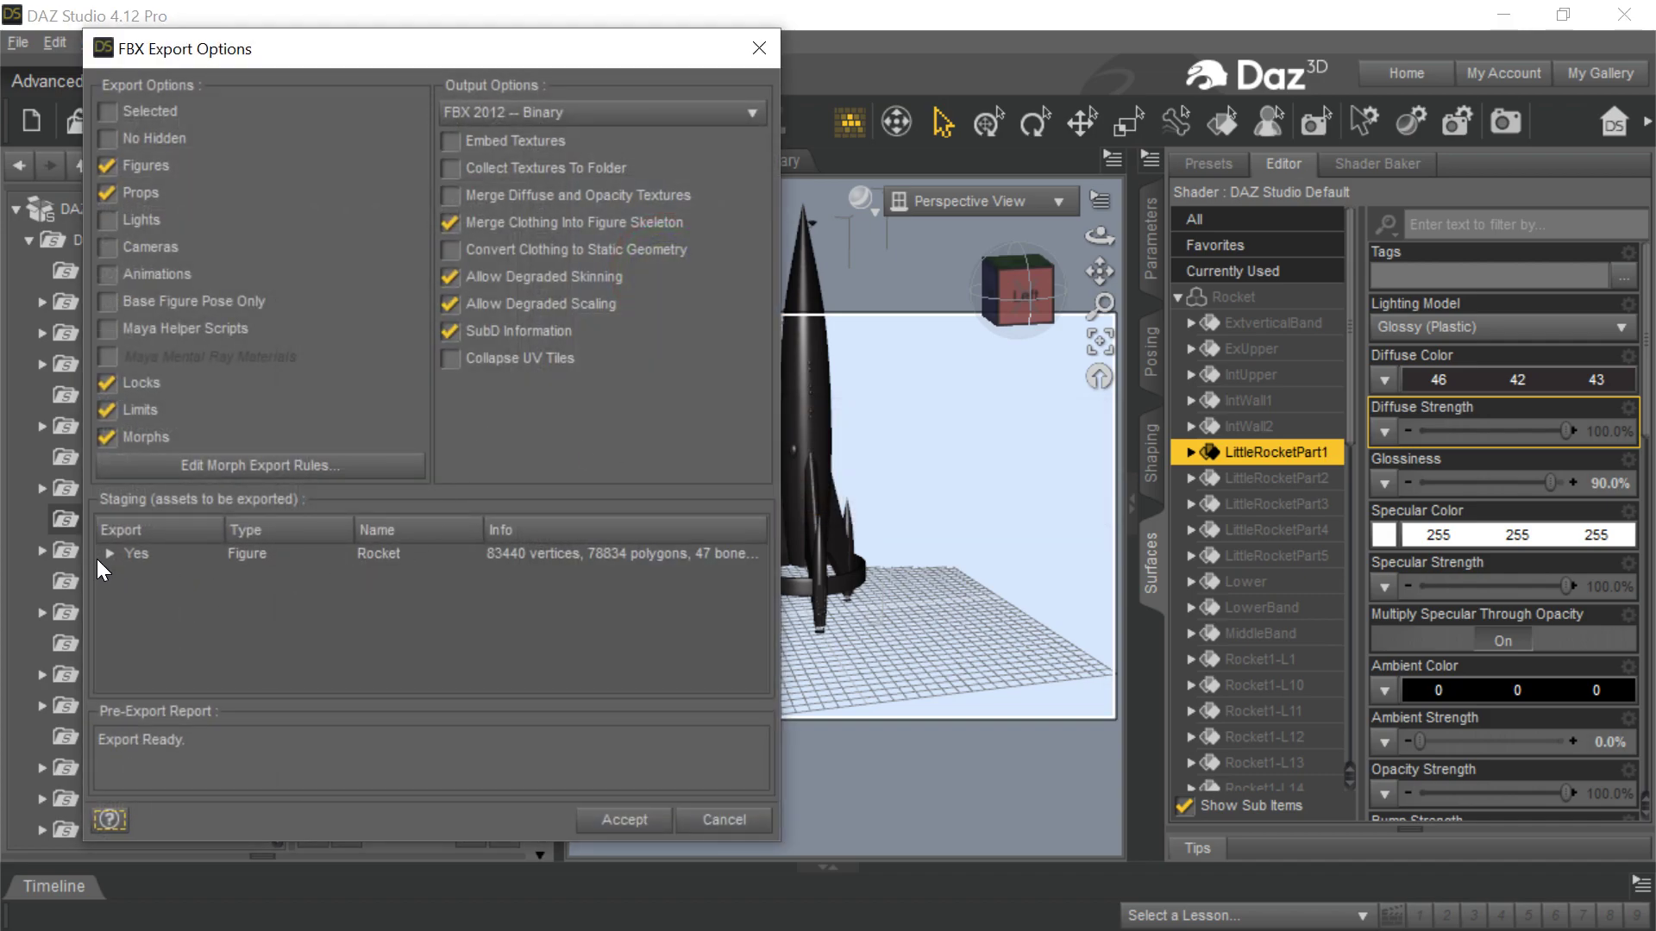
left_click(109, 553)
left_click_drag(481, 529, 631, 528)
scroll(609, 595, "down", 2)
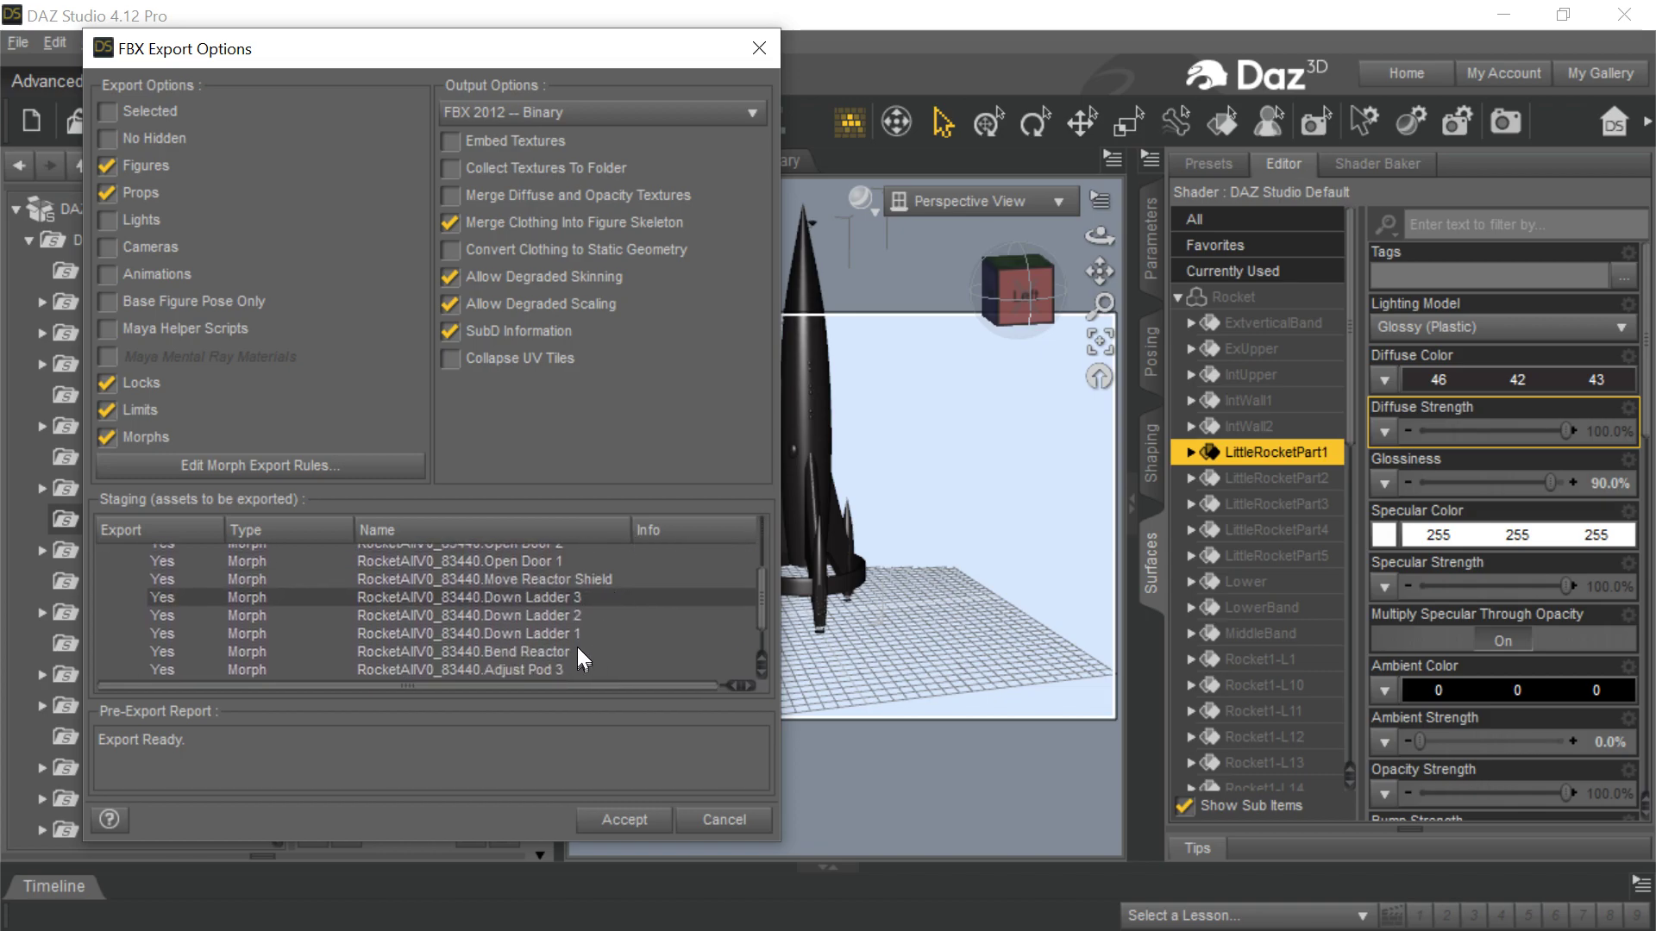
scroll(577, 647, "down", 1)
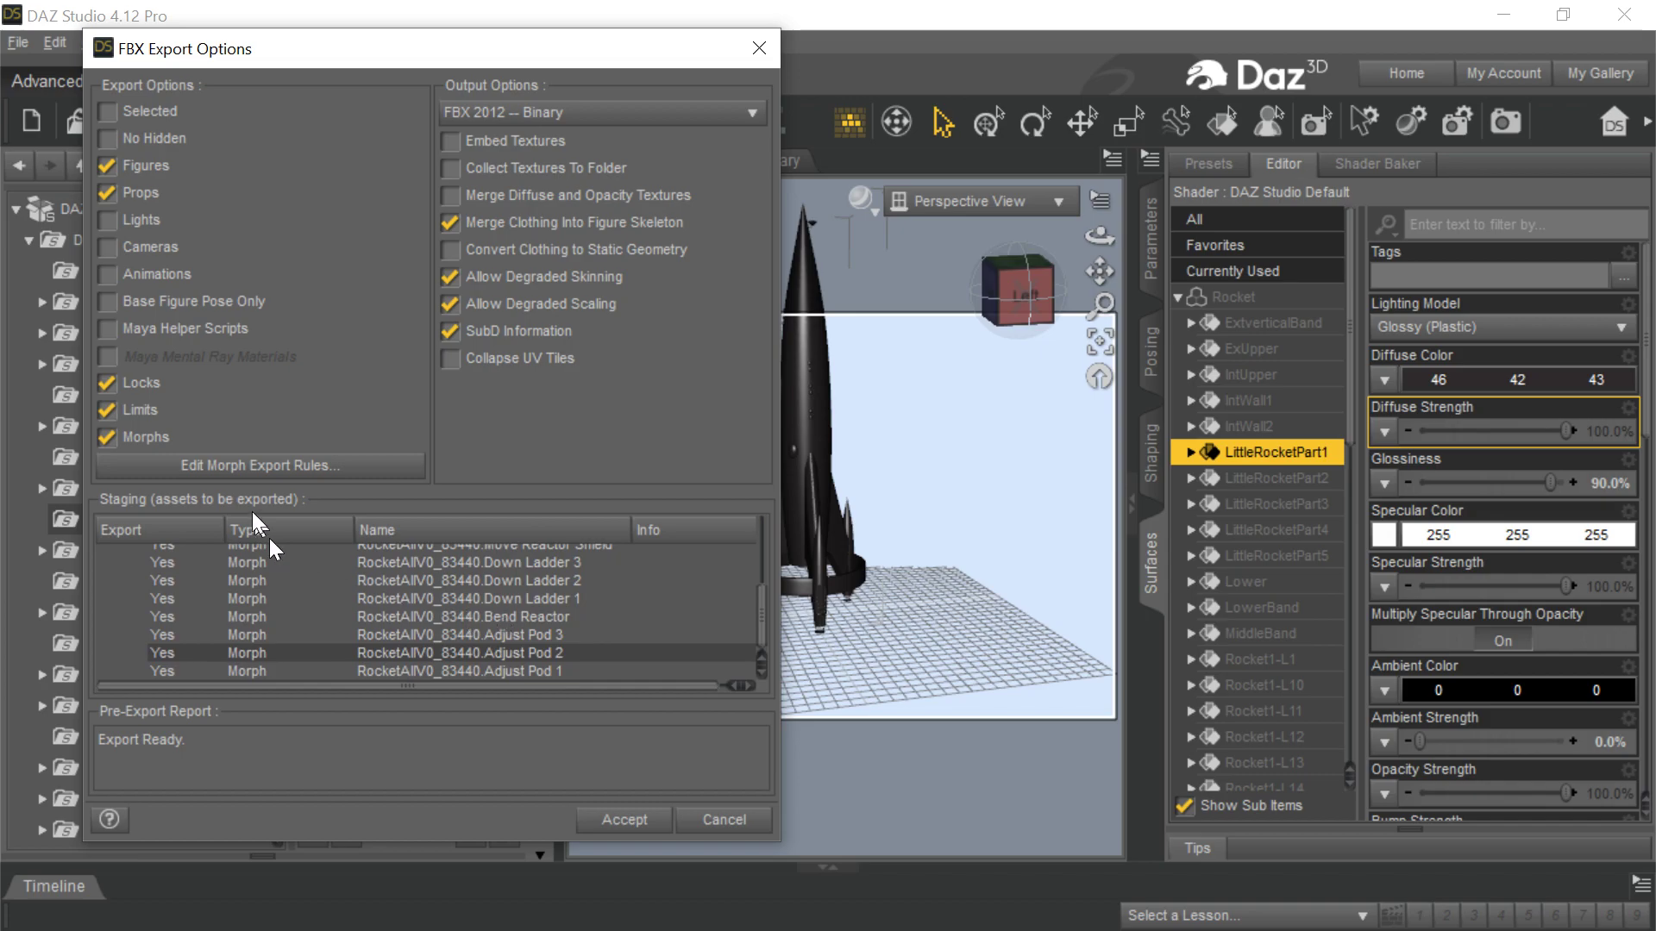
- Review the morph export rules, accept them, and cancel the FBX export
left_click(255, 465)
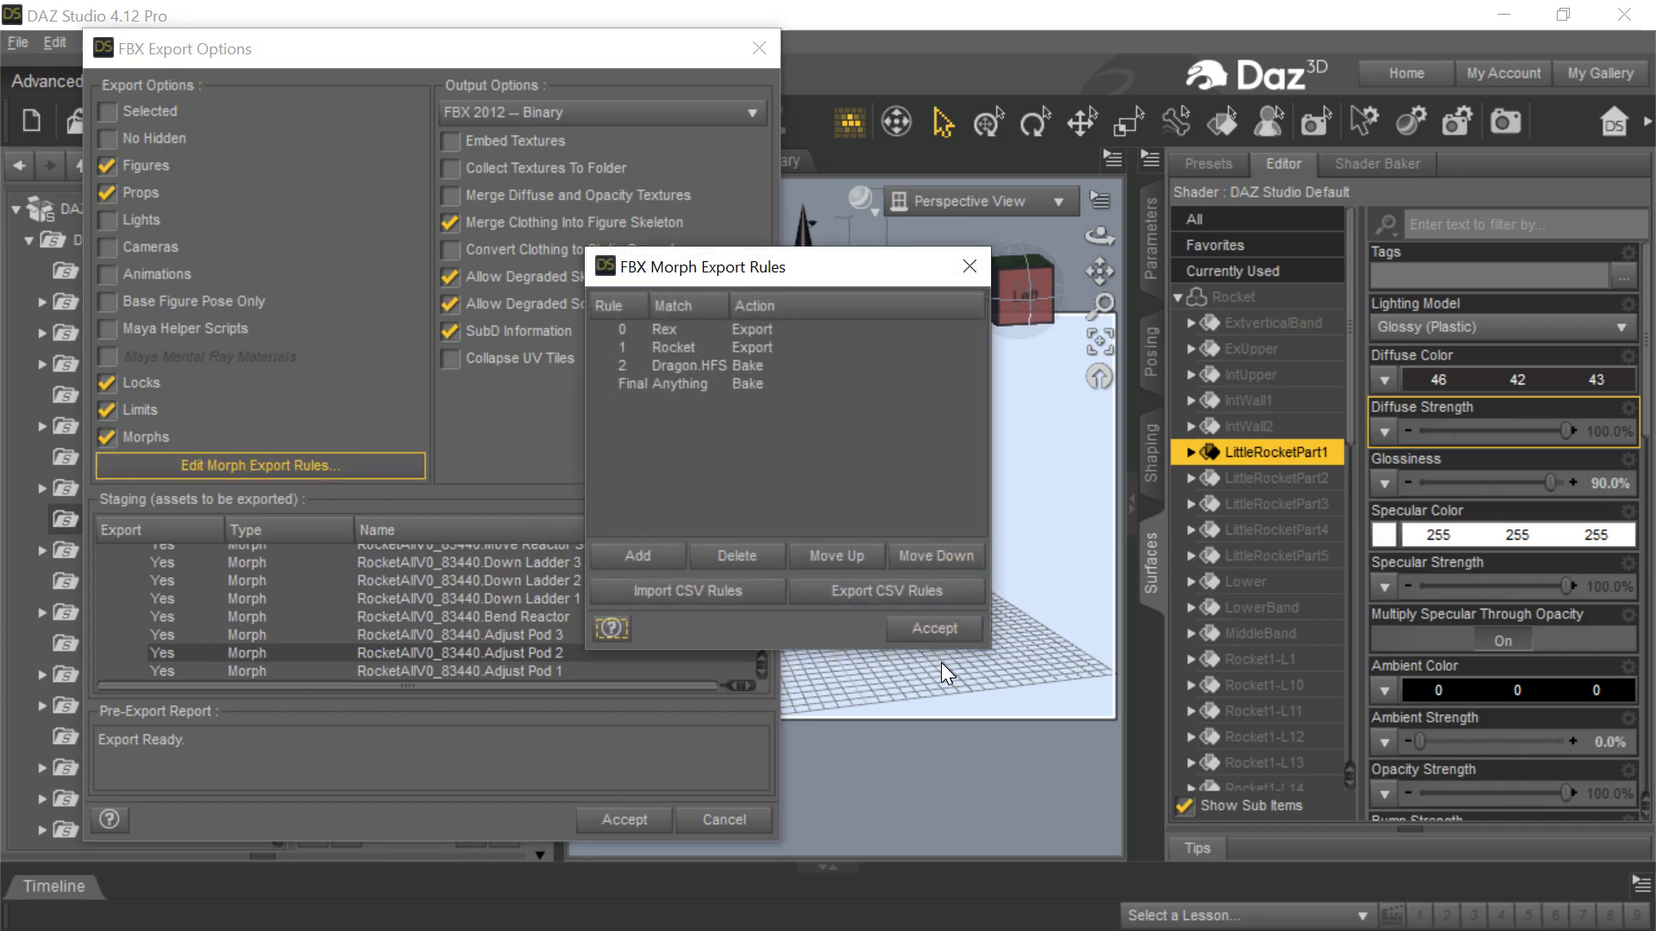
left_click(949, 629)
left_click(733, 806)
- Minimize DAZ Studio and select the left rocket in iClone
left_click(1502, 24)
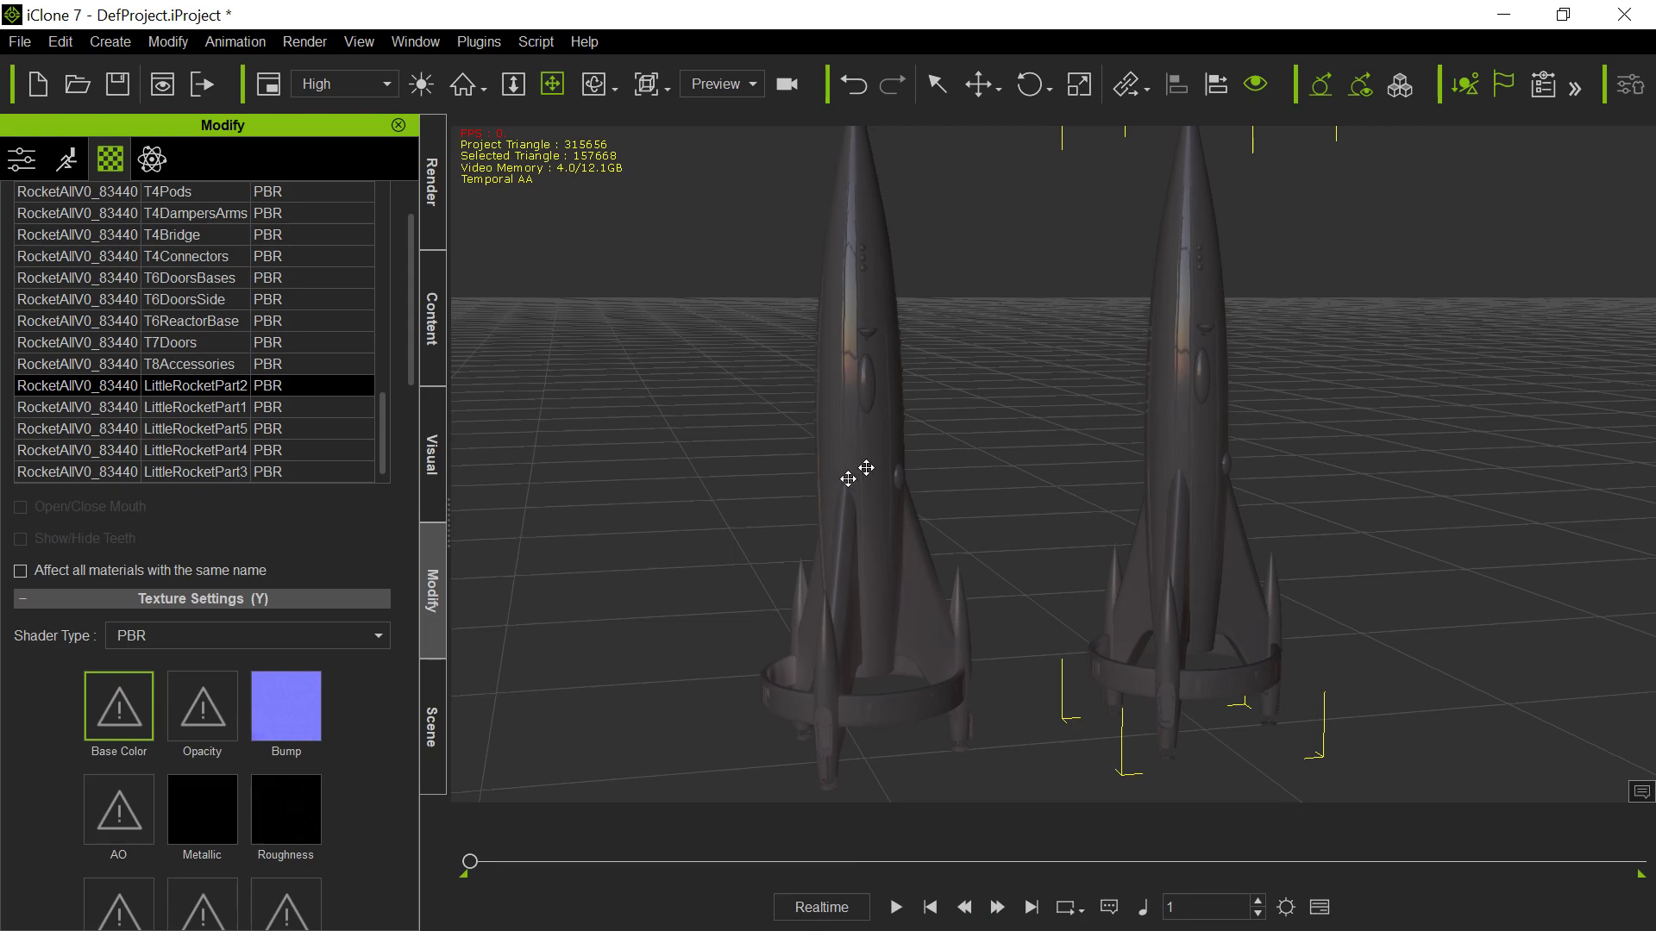
key("q")
left_click(881, 464)
- Check the Scene list, then bring up the rocket's Motion page
left_click(433, 724)
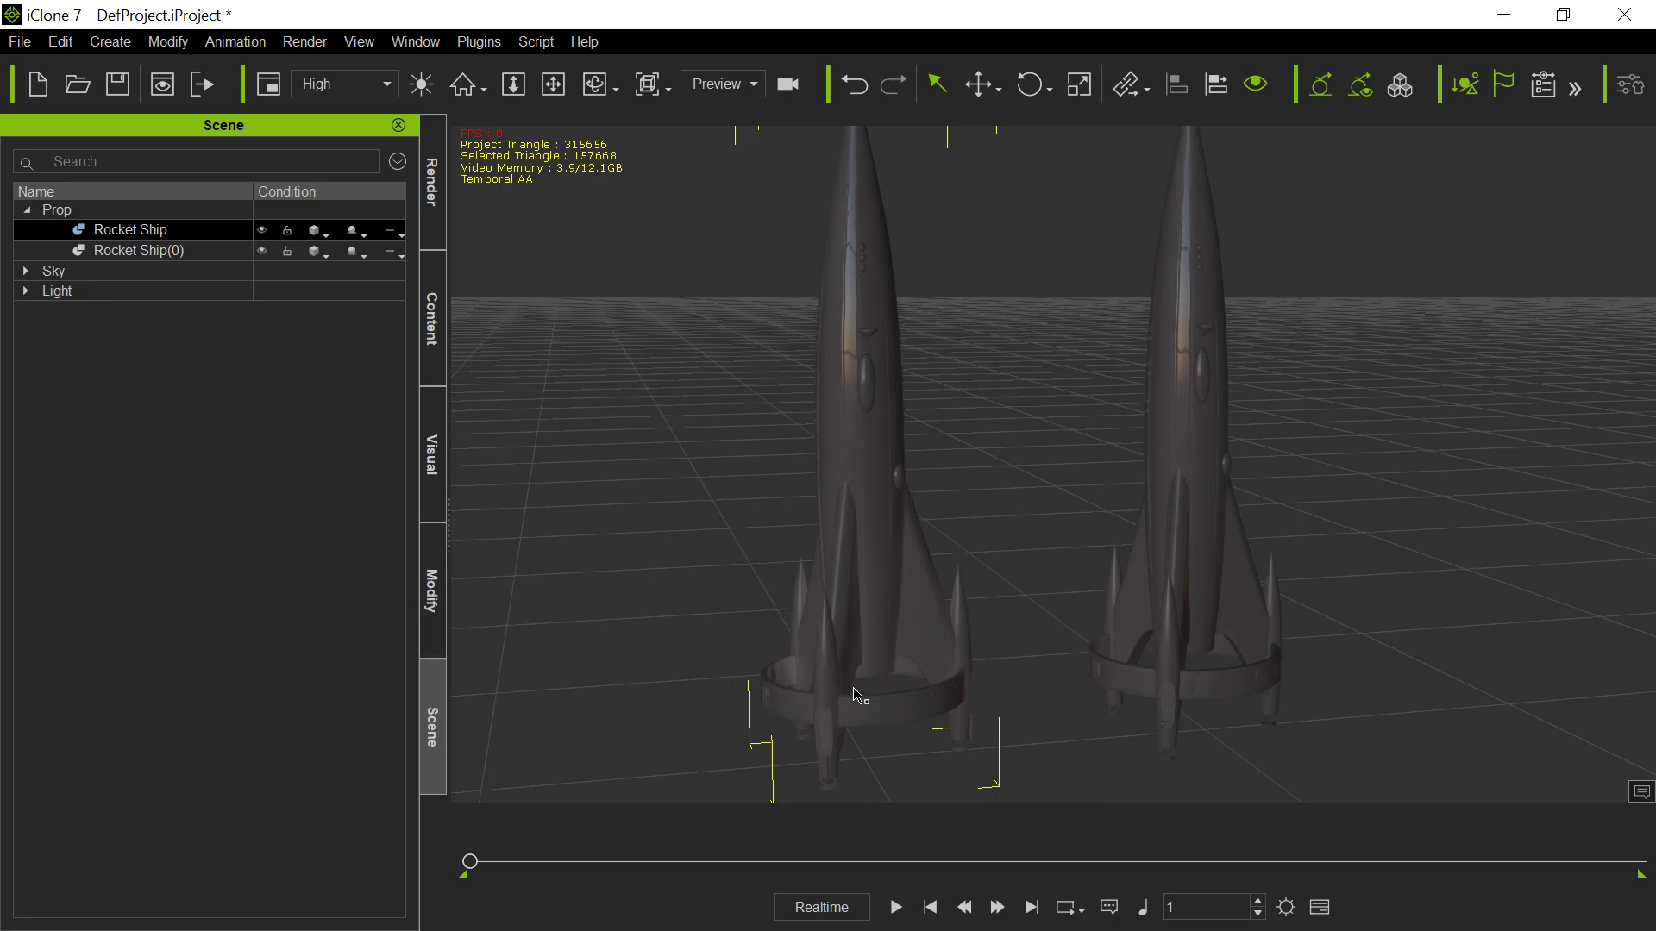
left_click(433, 595)
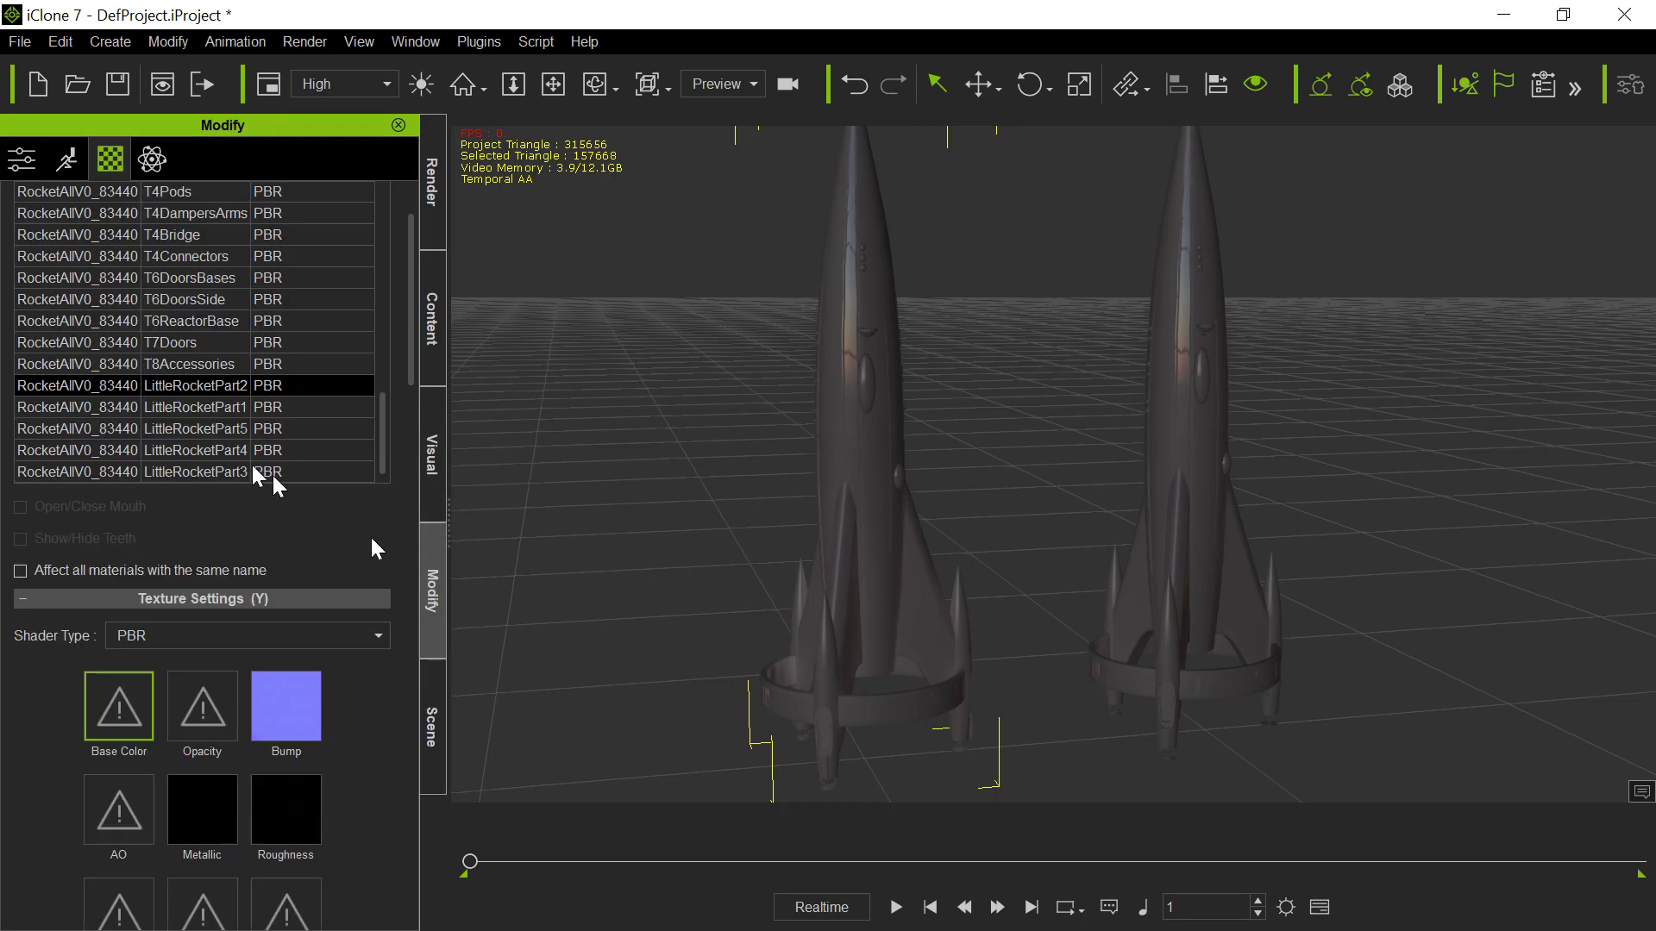
left_click(63, 162)
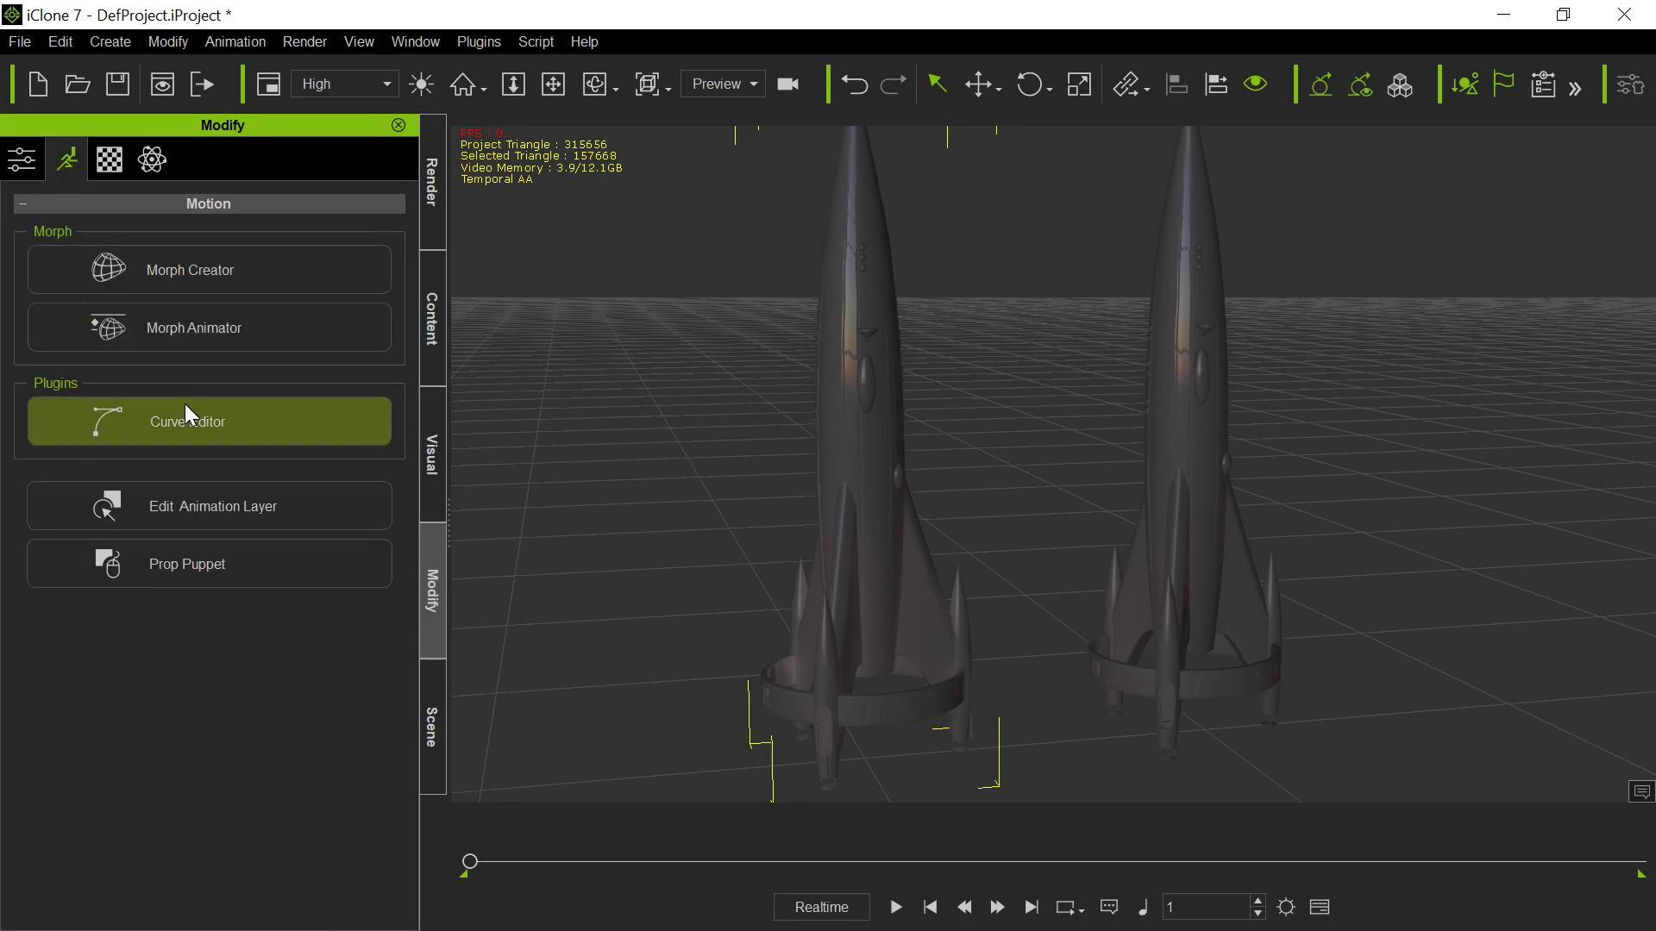
left_click(276, 268)
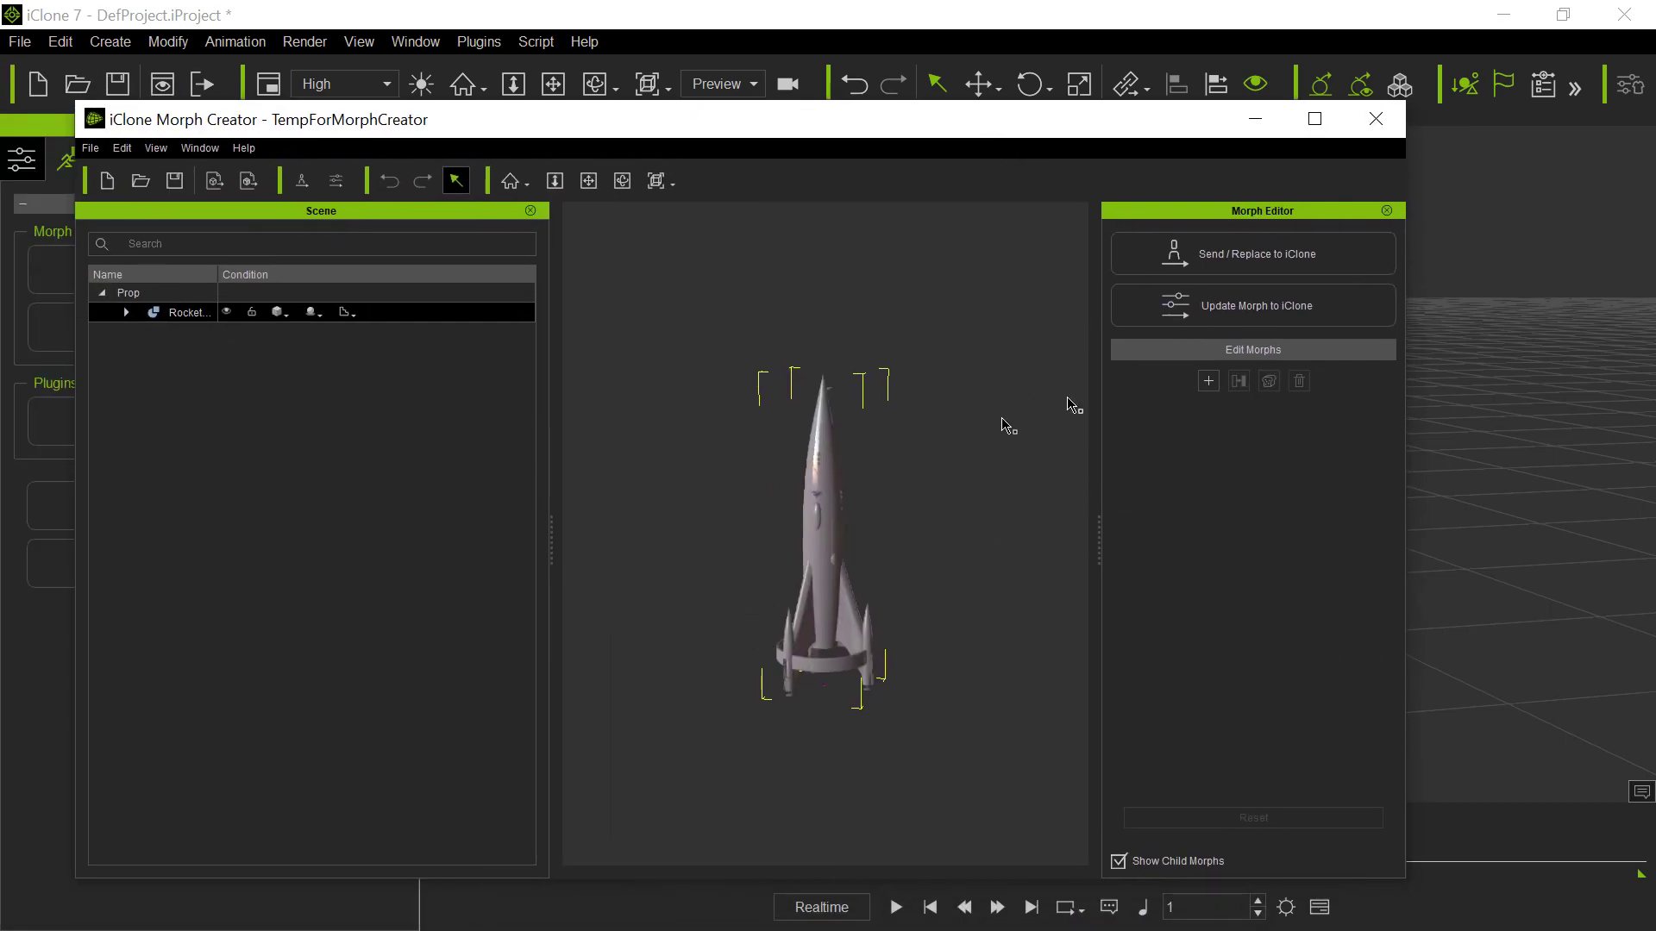
left_click(1397, 123)
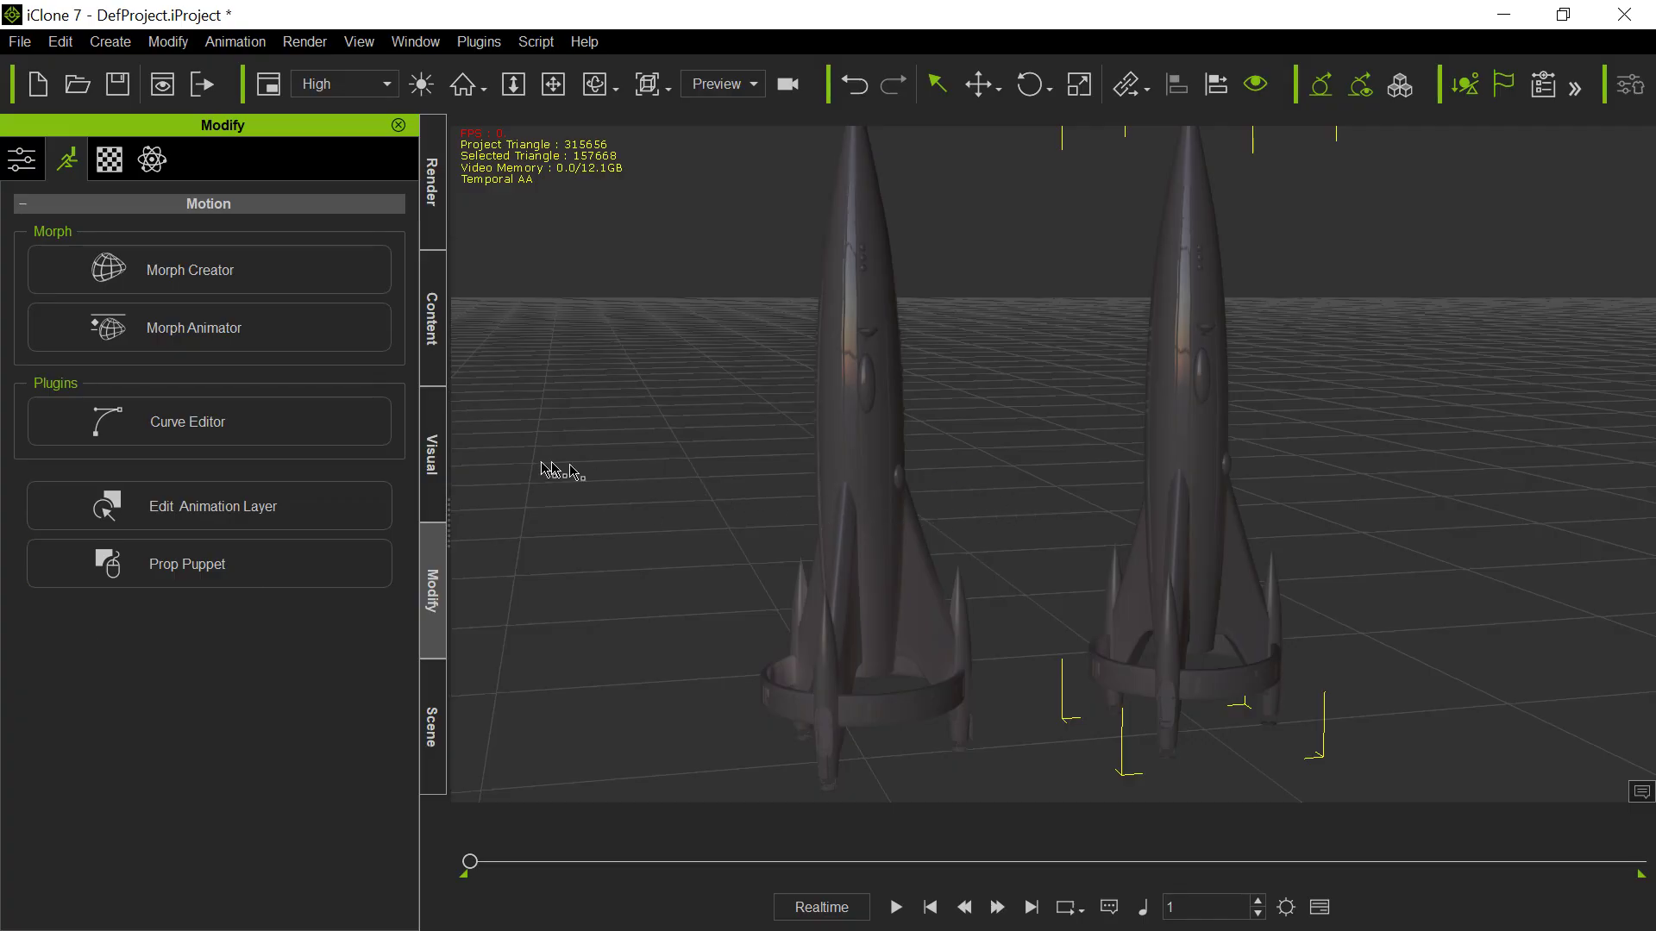
- Send the other rocket to Morph Creator from the Motion page
left_click(283, 282)
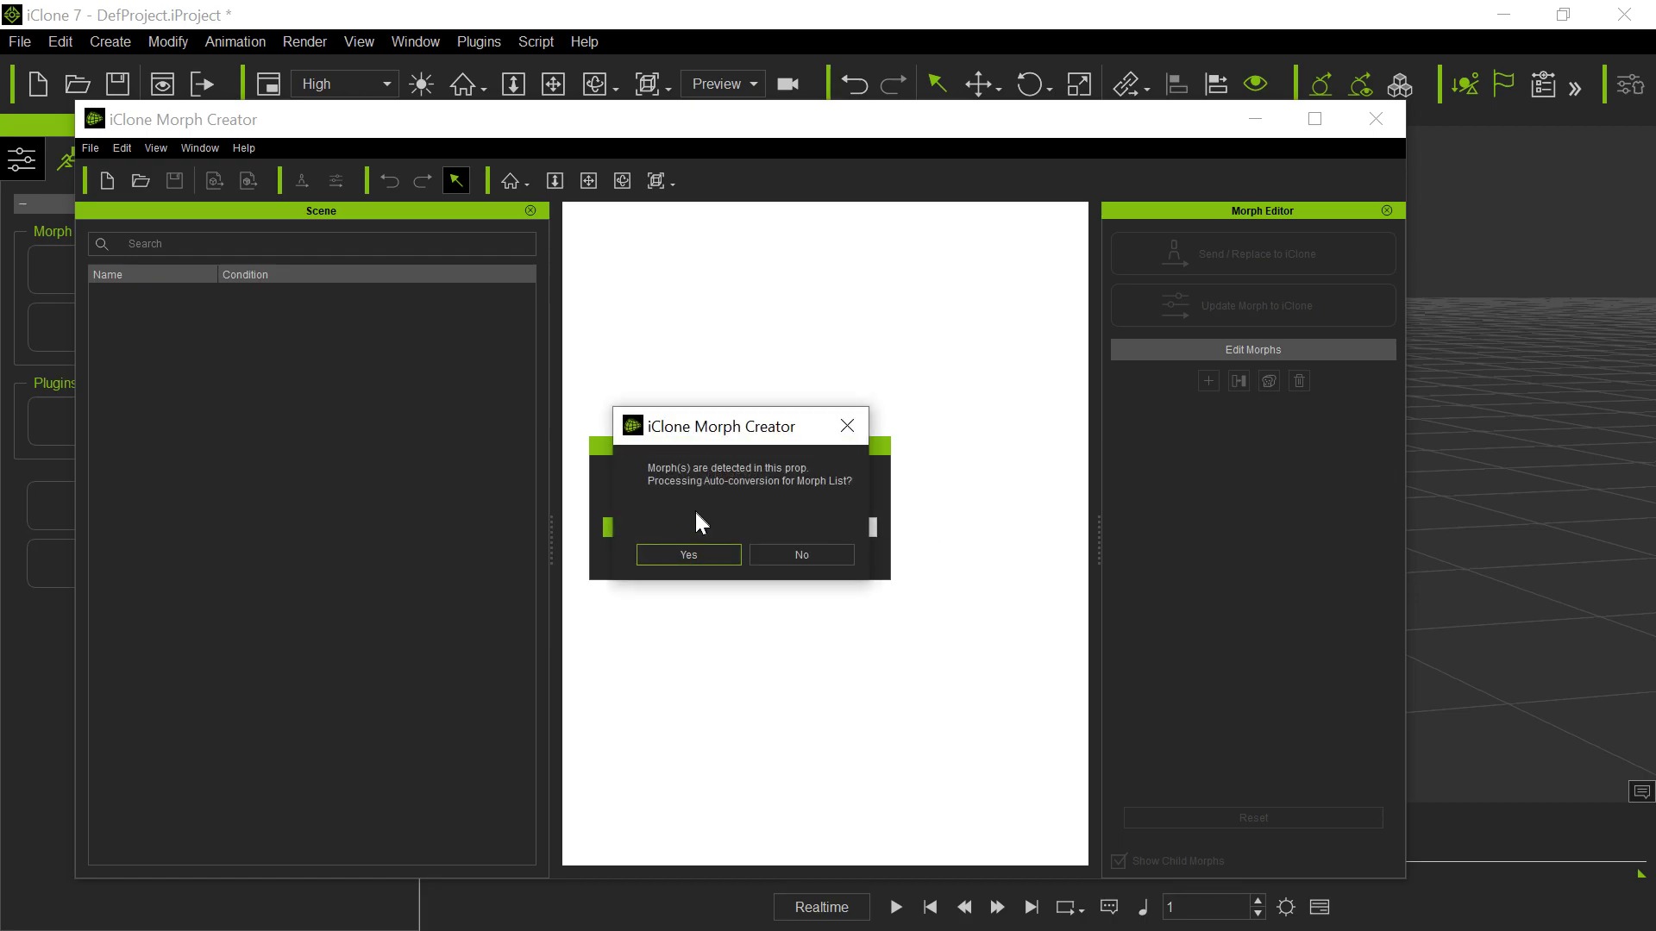
- Auto-convert the detected morphs to sliders and frame the rocket's base in Morph Creator
left_click(695, 554)
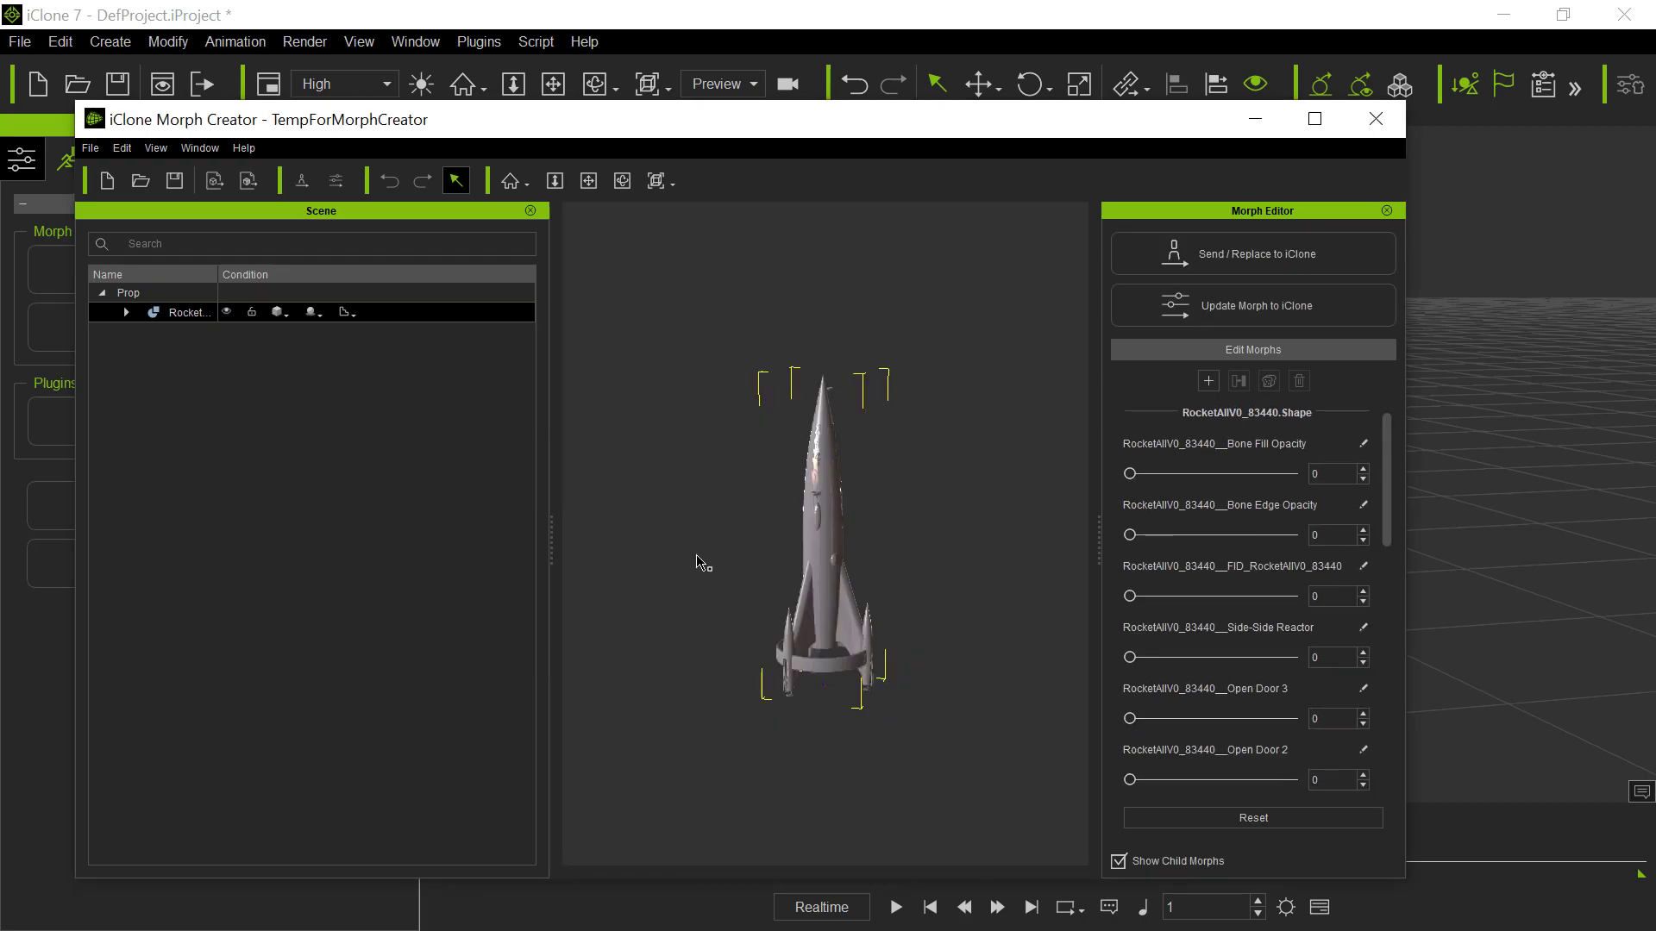
left_click_drag(850, 123, 872, 75)
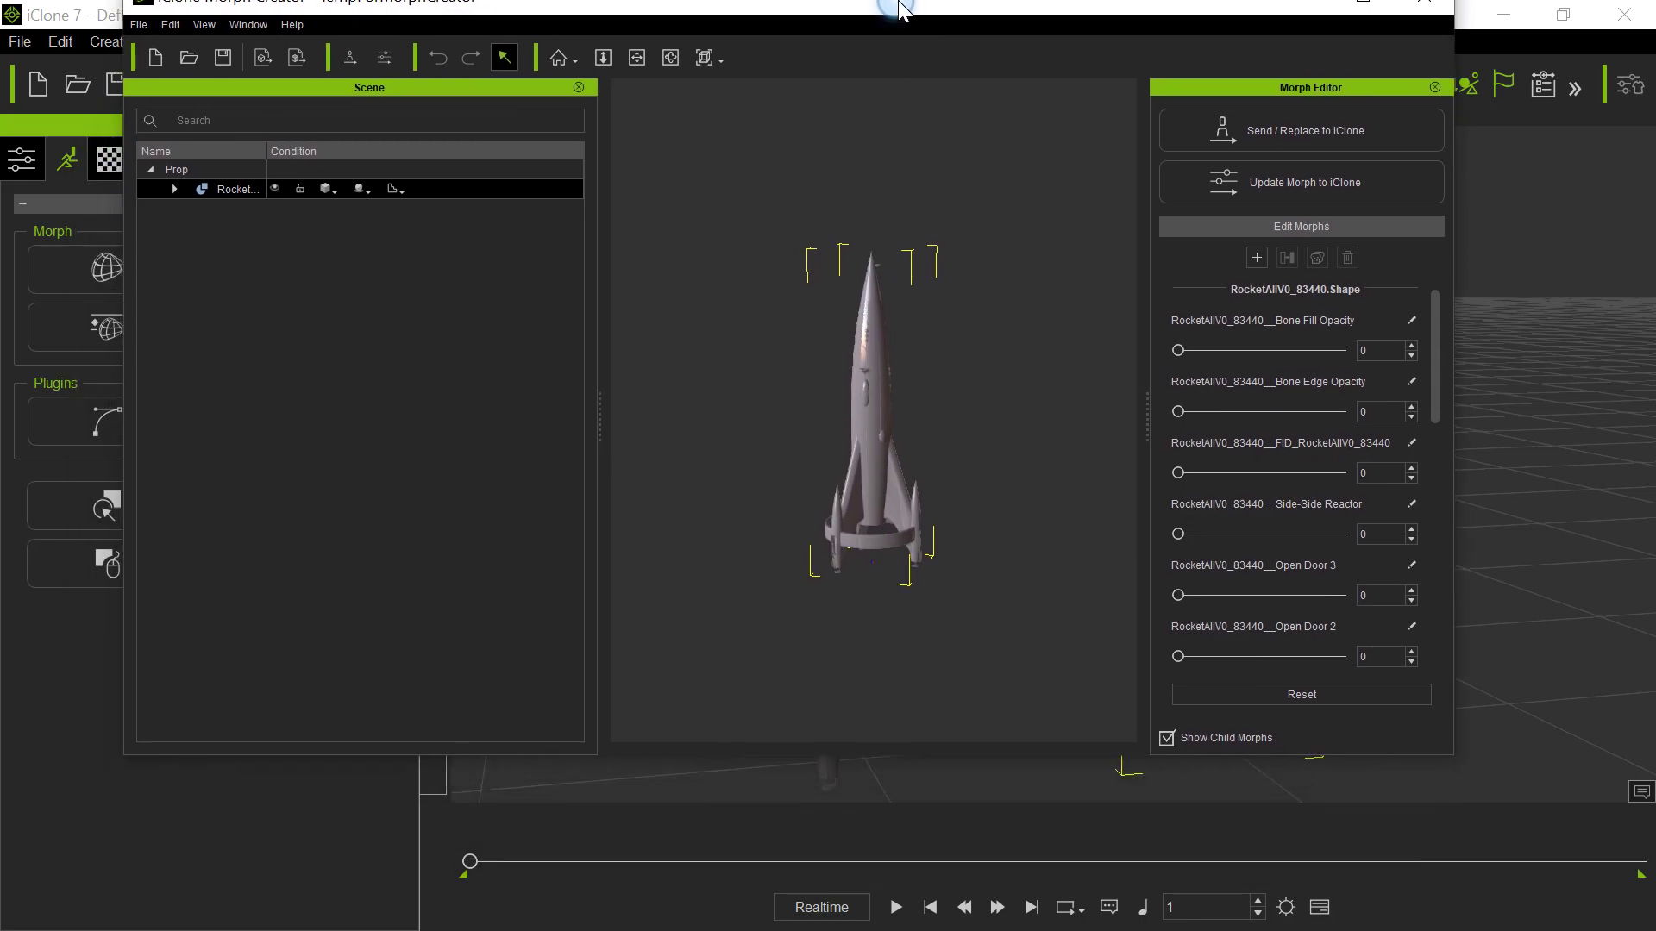
scroll(902, 550, "up", 3)
scroll(901, 549, "up", 5)
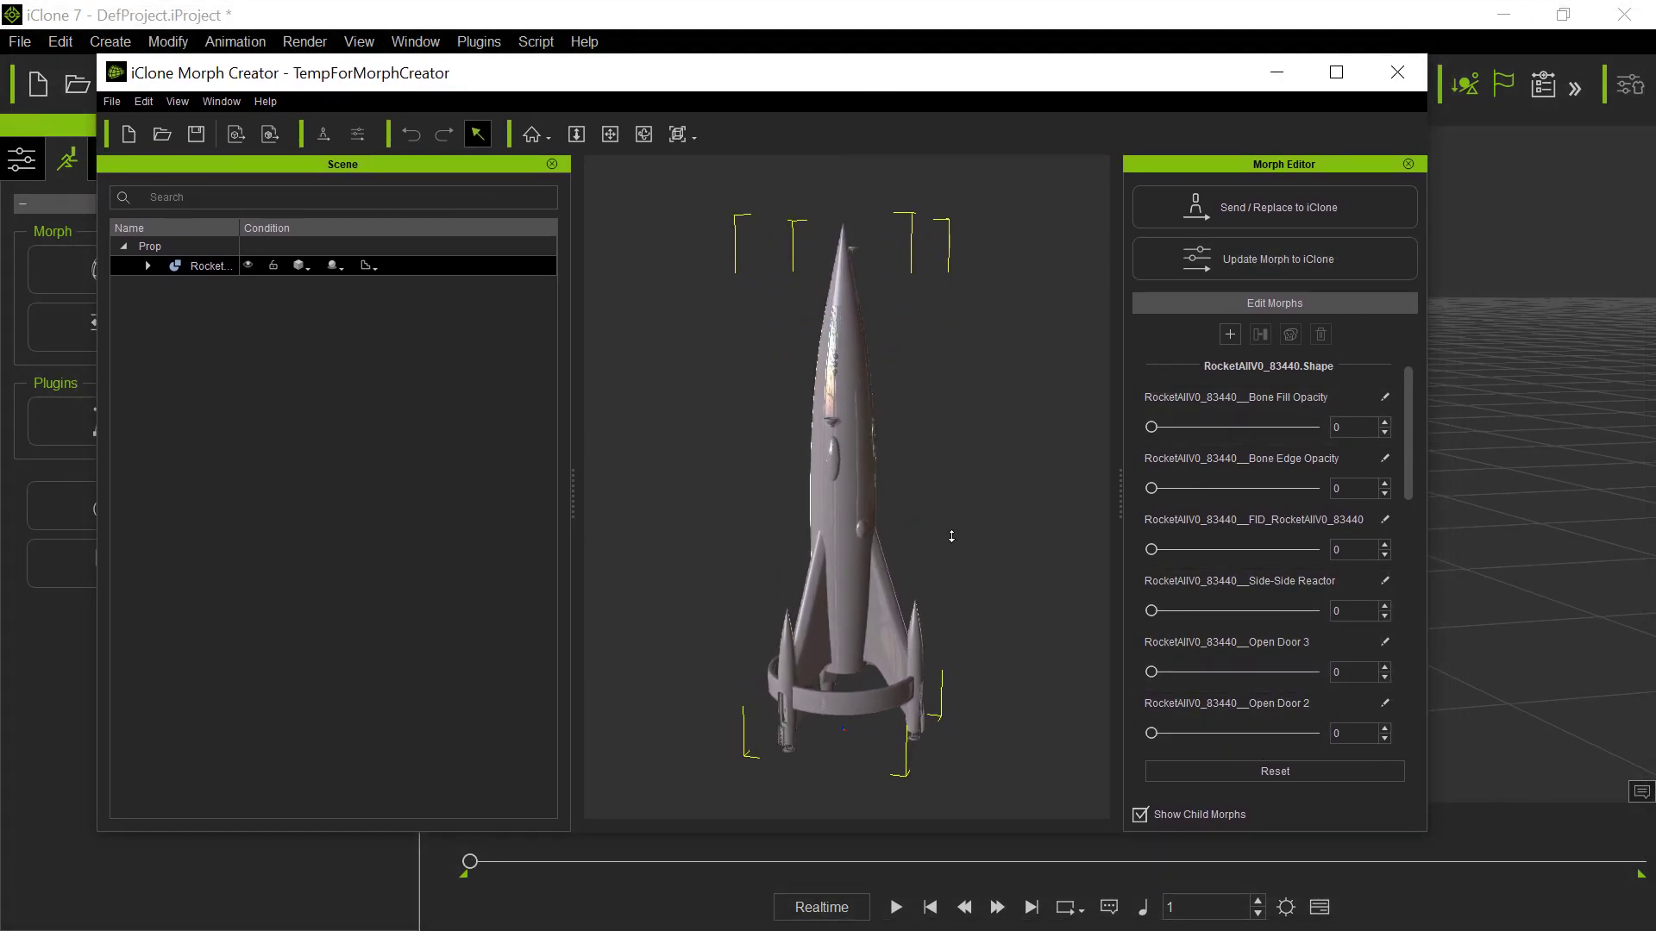
scroll(926, 495, "up", 5)
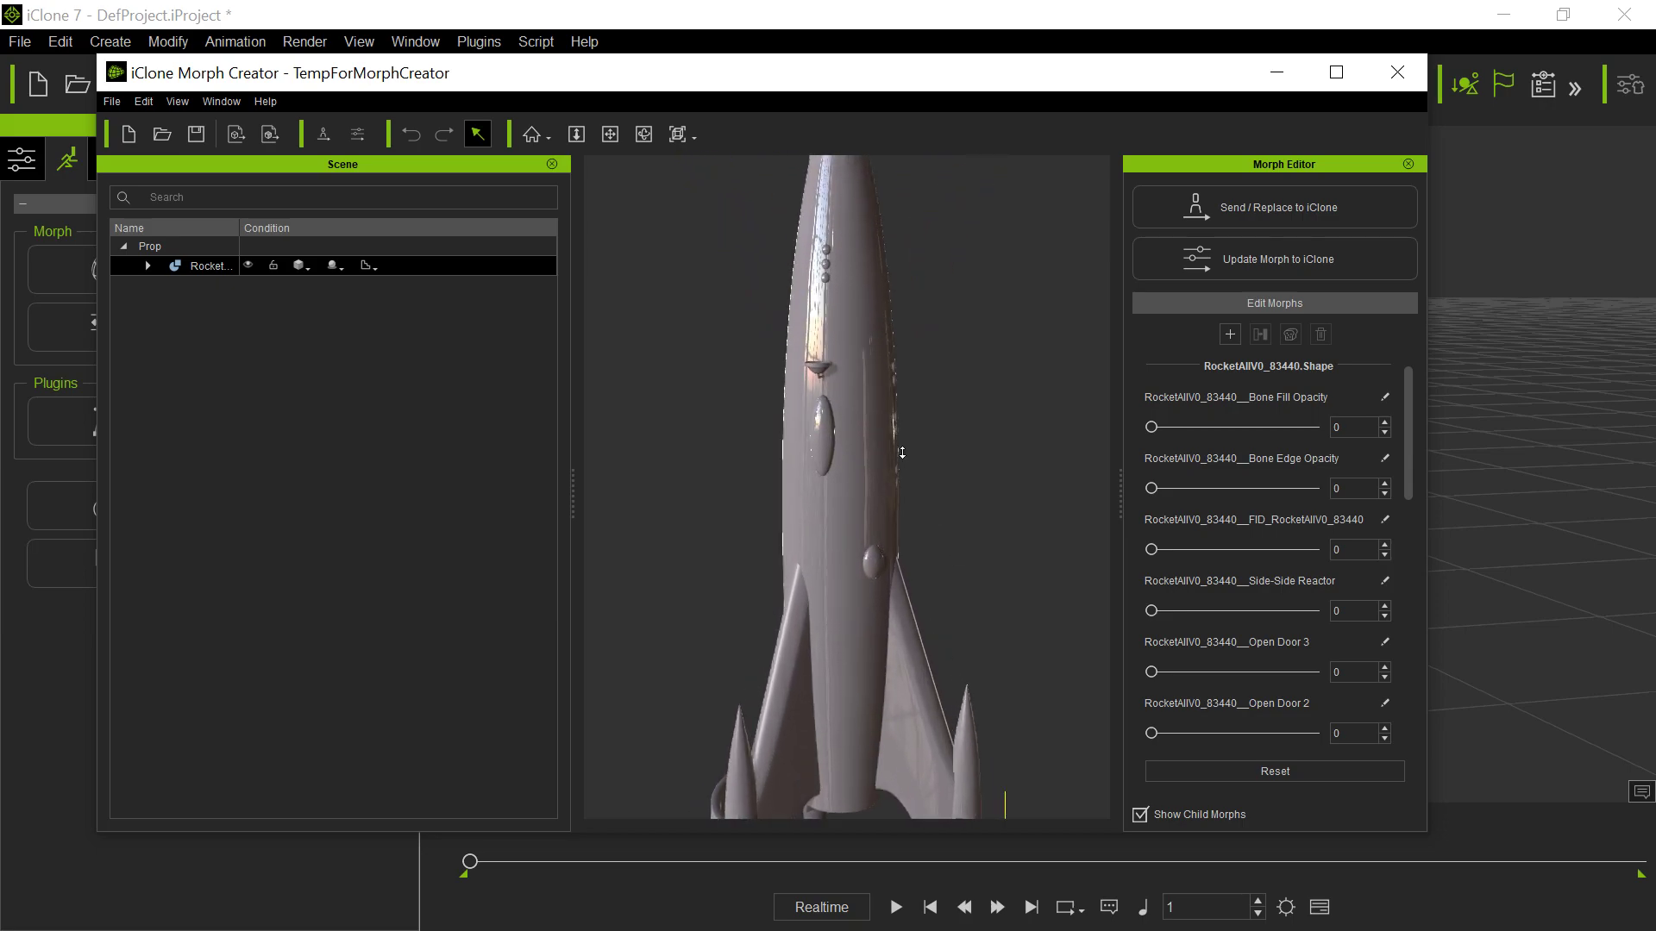
middle_click_drag(916, 665, 868, 7)
middle_click_drag(912, 478, 916, 405)
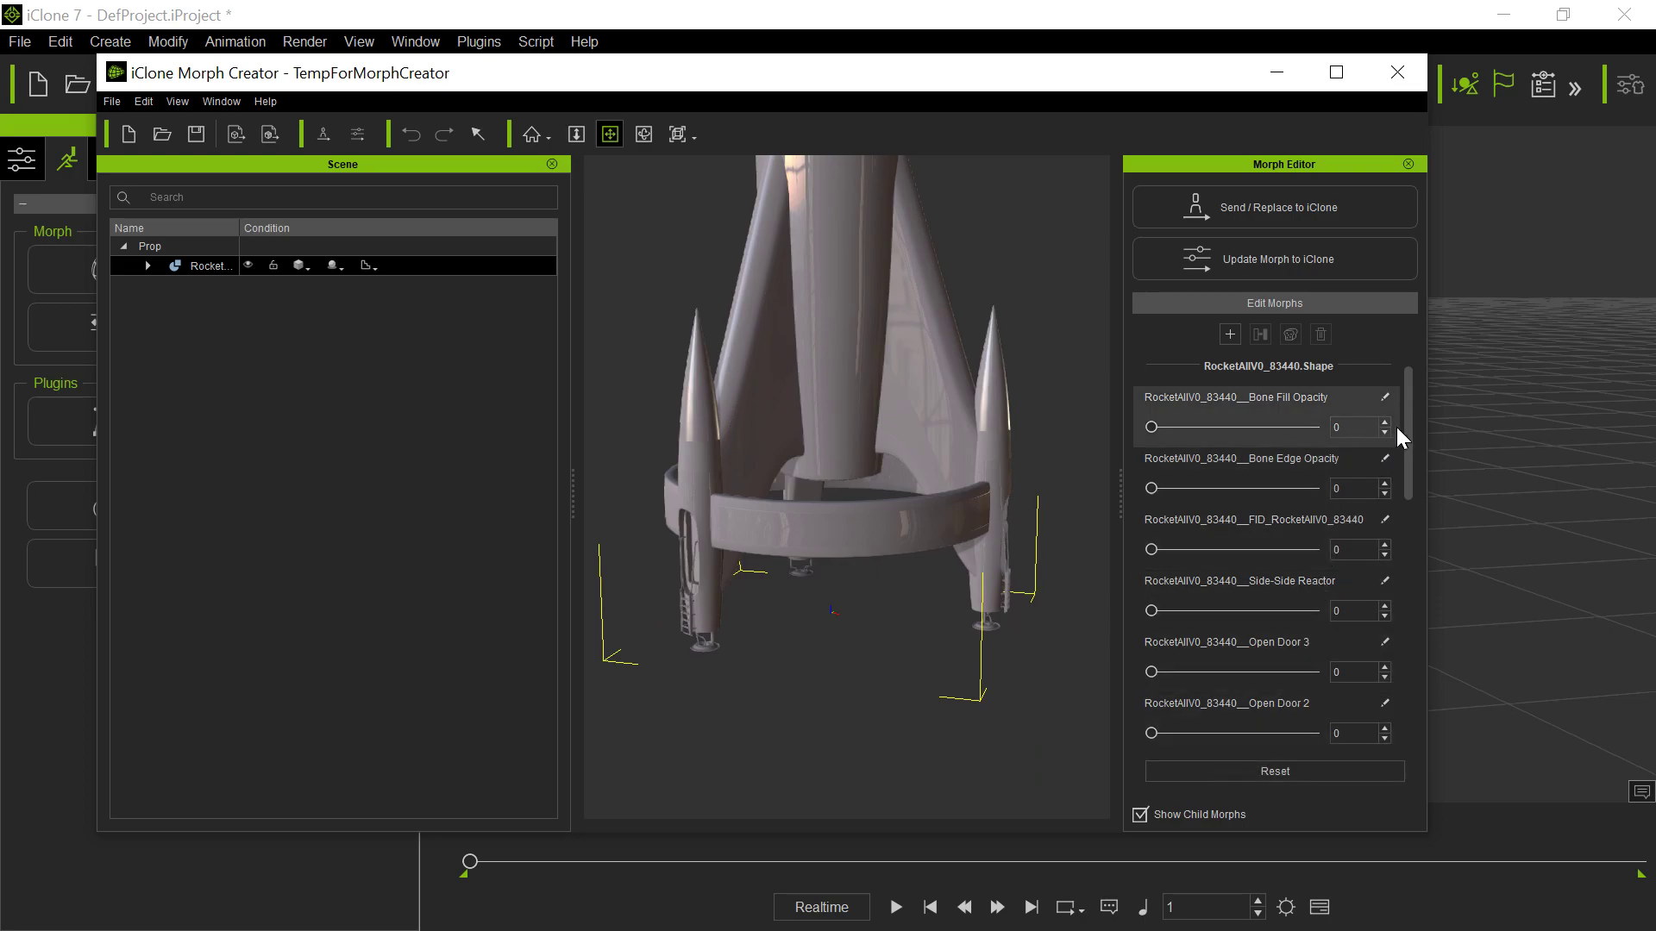
left_click_drag(1408, 427, 1414, 685)
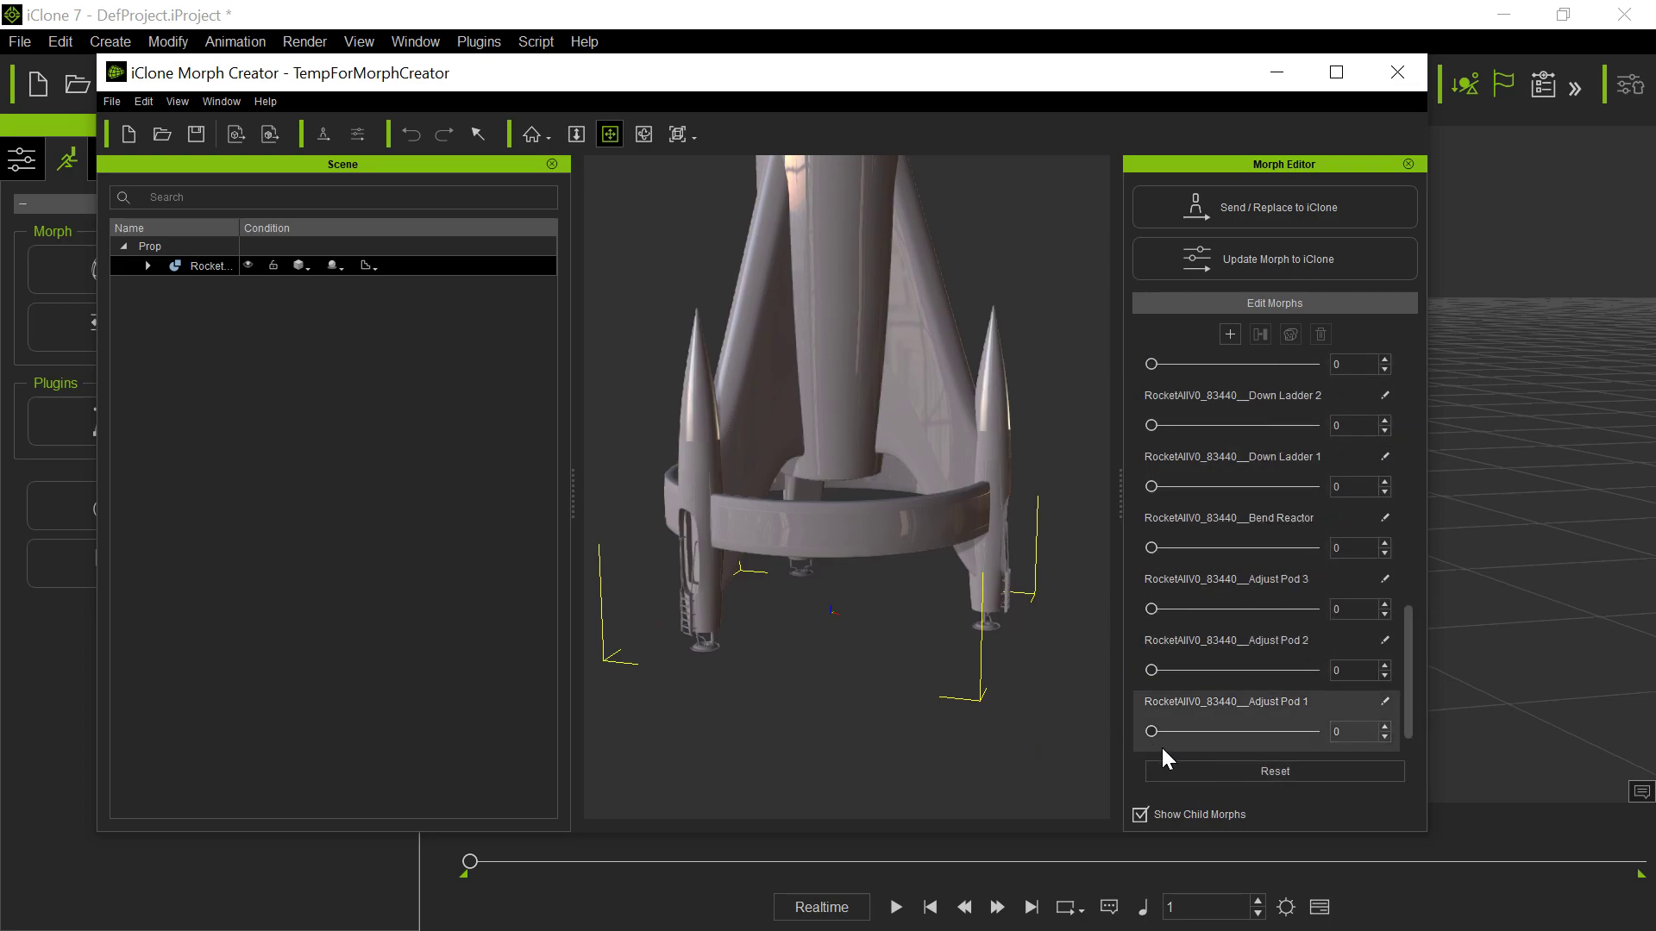
- Test the Adjust Pod 1, 2 and 3 sliders, returning each to 0
left_click_drag(1155, 732, 1053, 755)
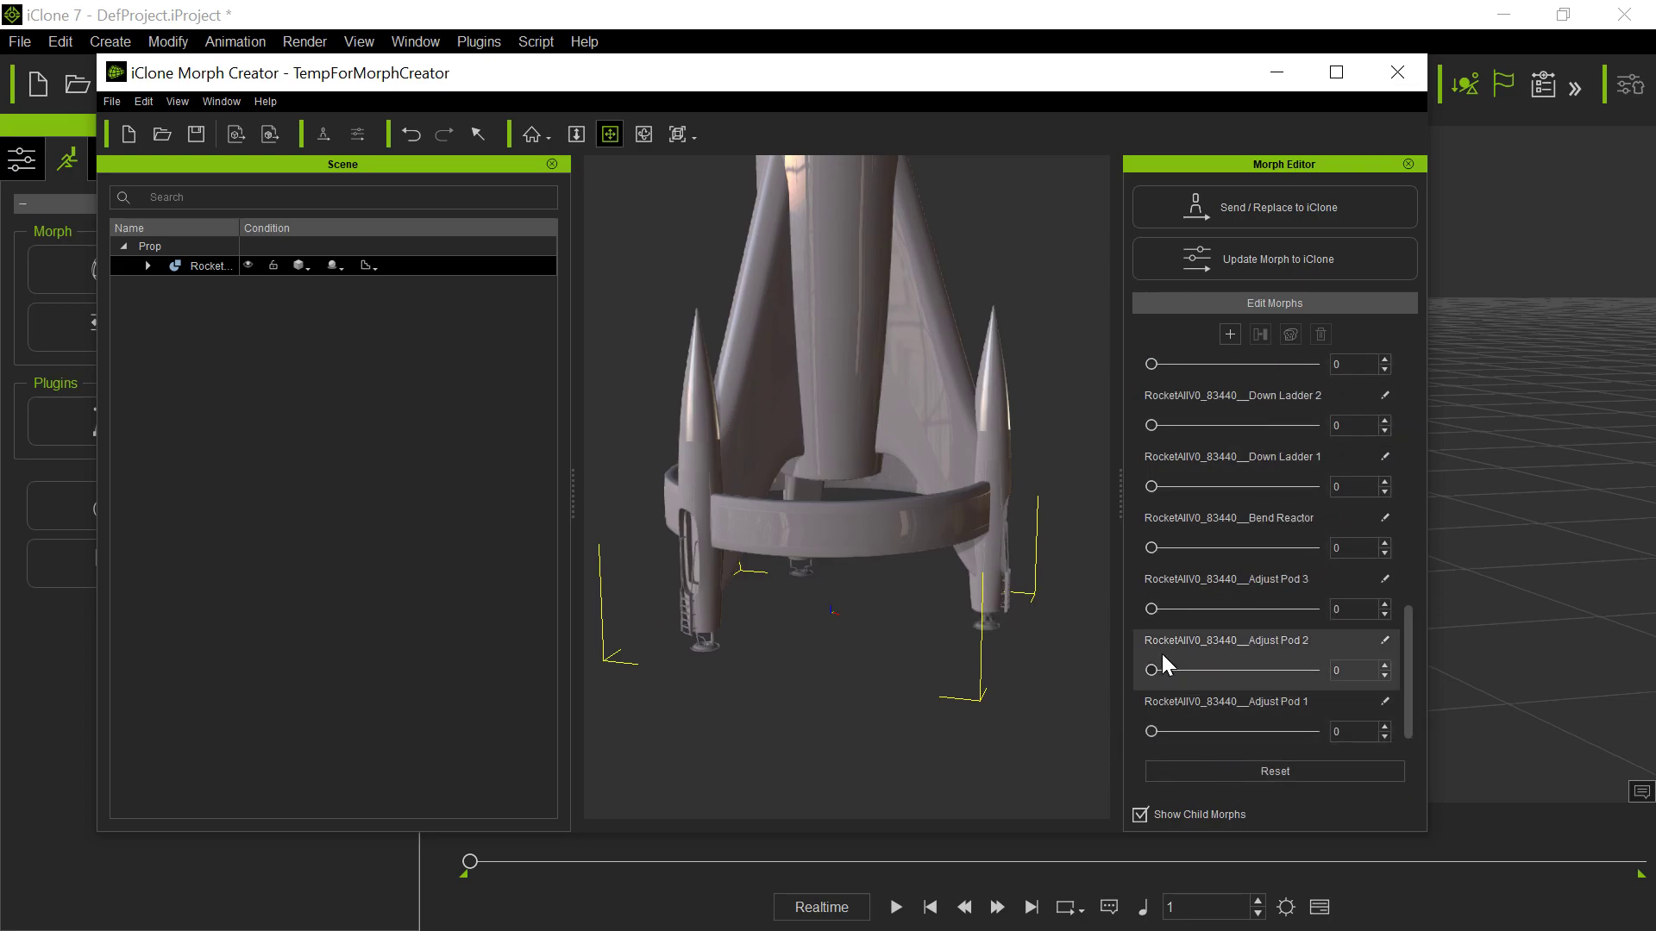
left_click_drag(1155, 664, 1140, 698)
left_click_drag(1152, 613, 1061, 610)
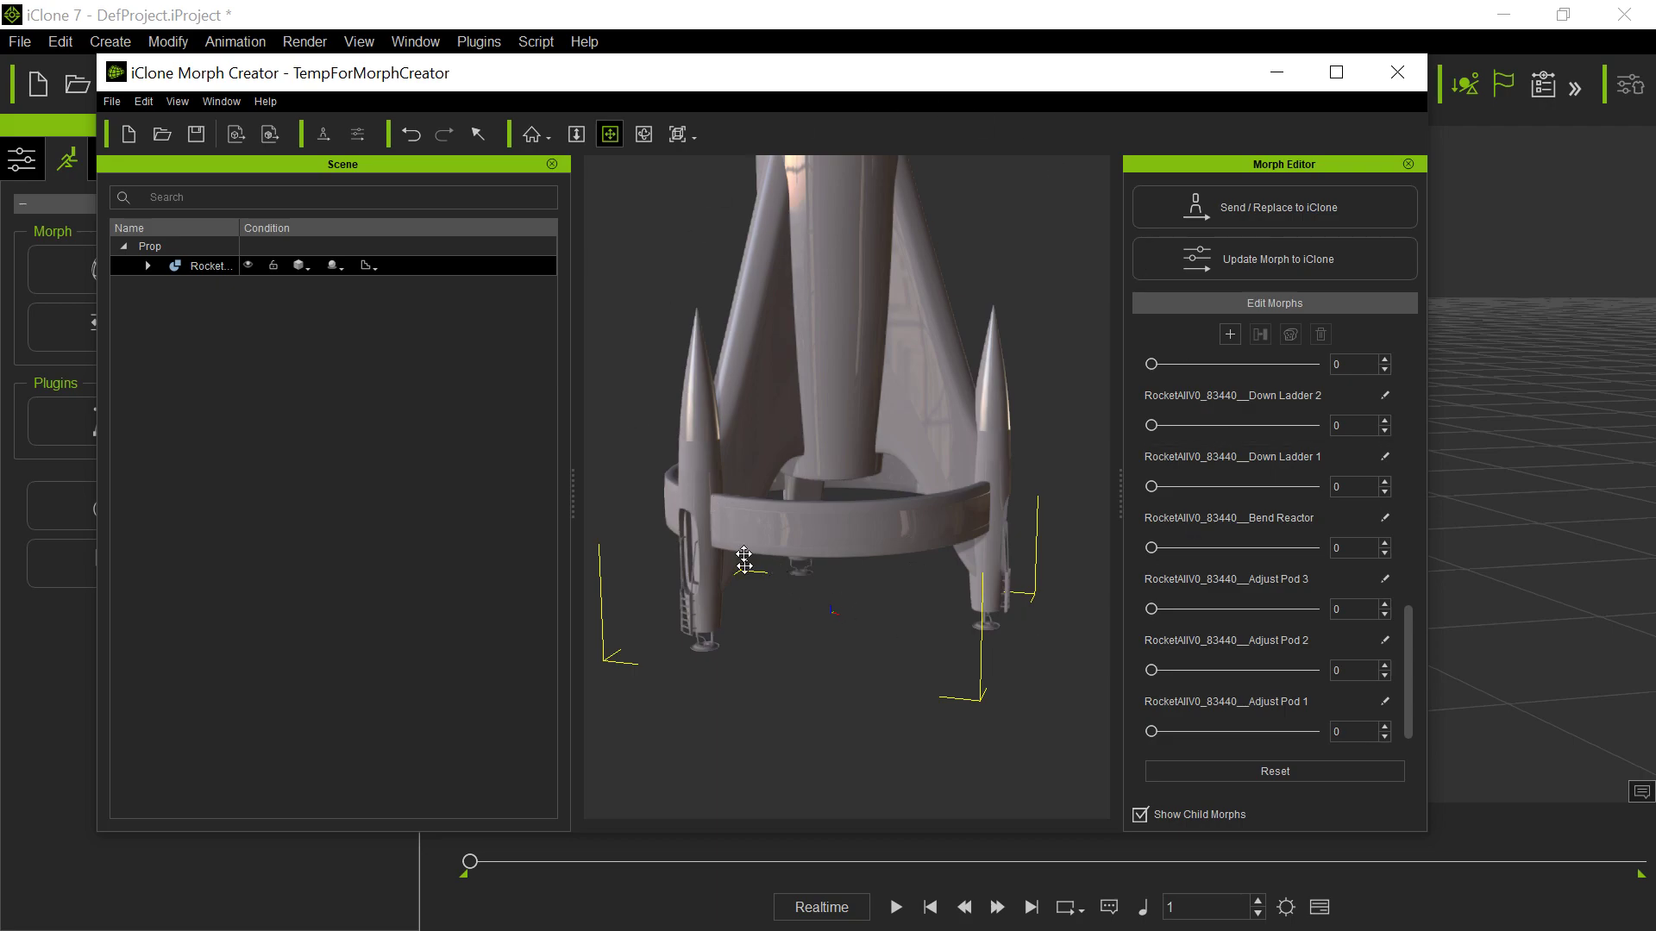
- Exit Morph Creator without saving and select the left rocket in the main scene
left_click(1390, 76)
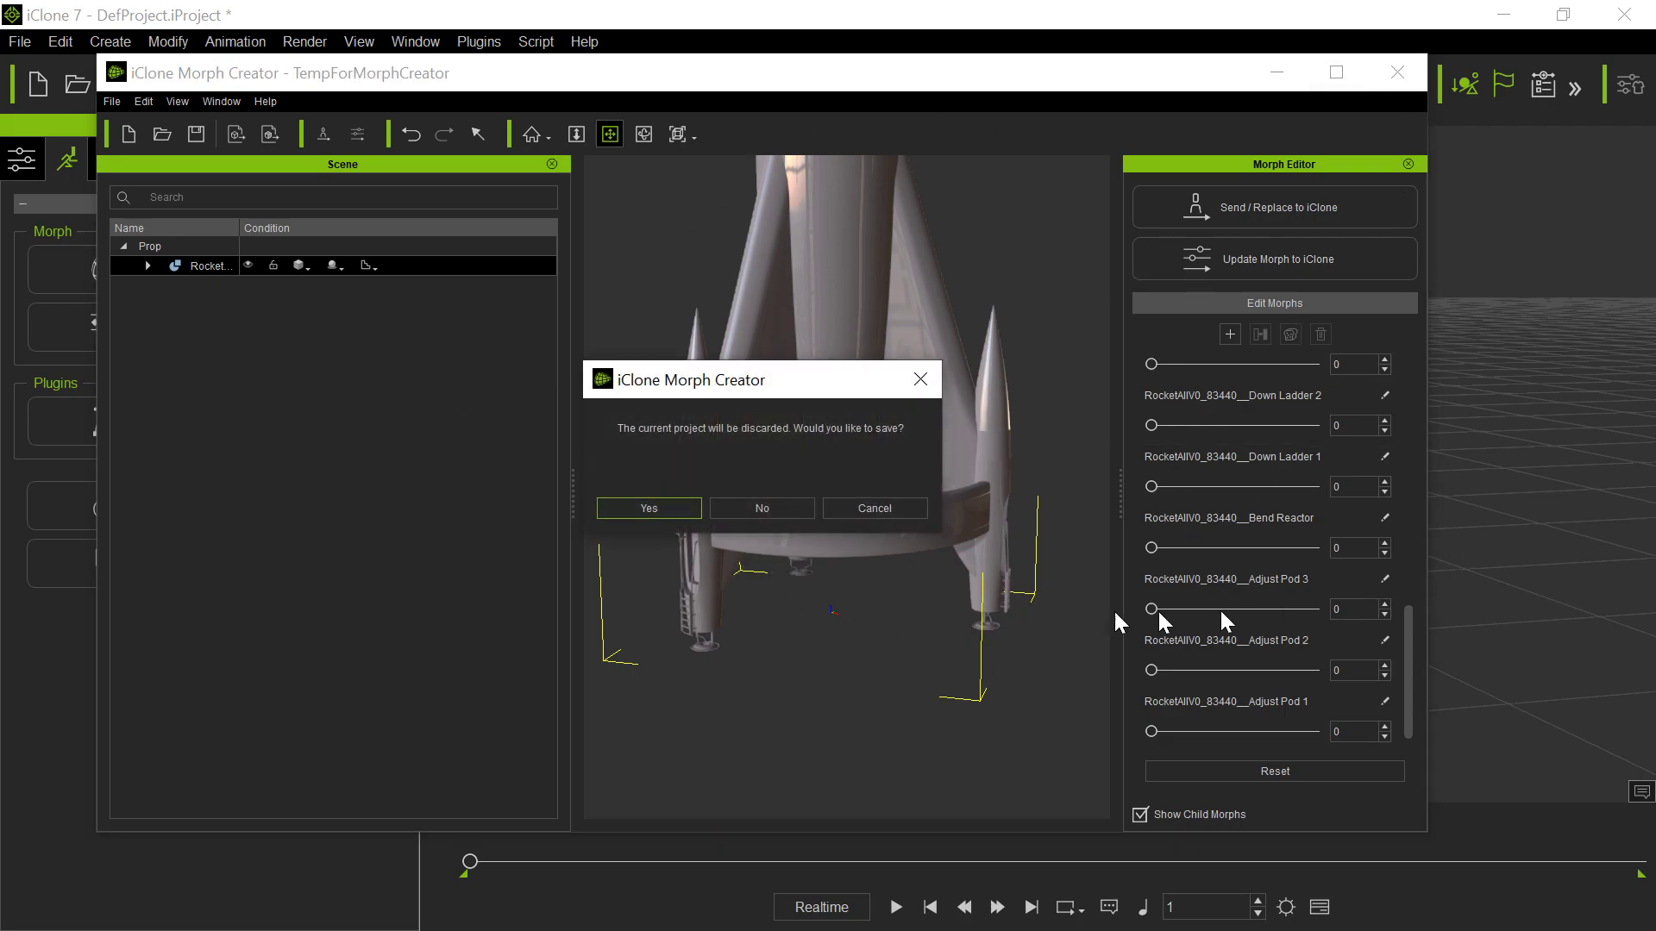
left_click(752, 509)
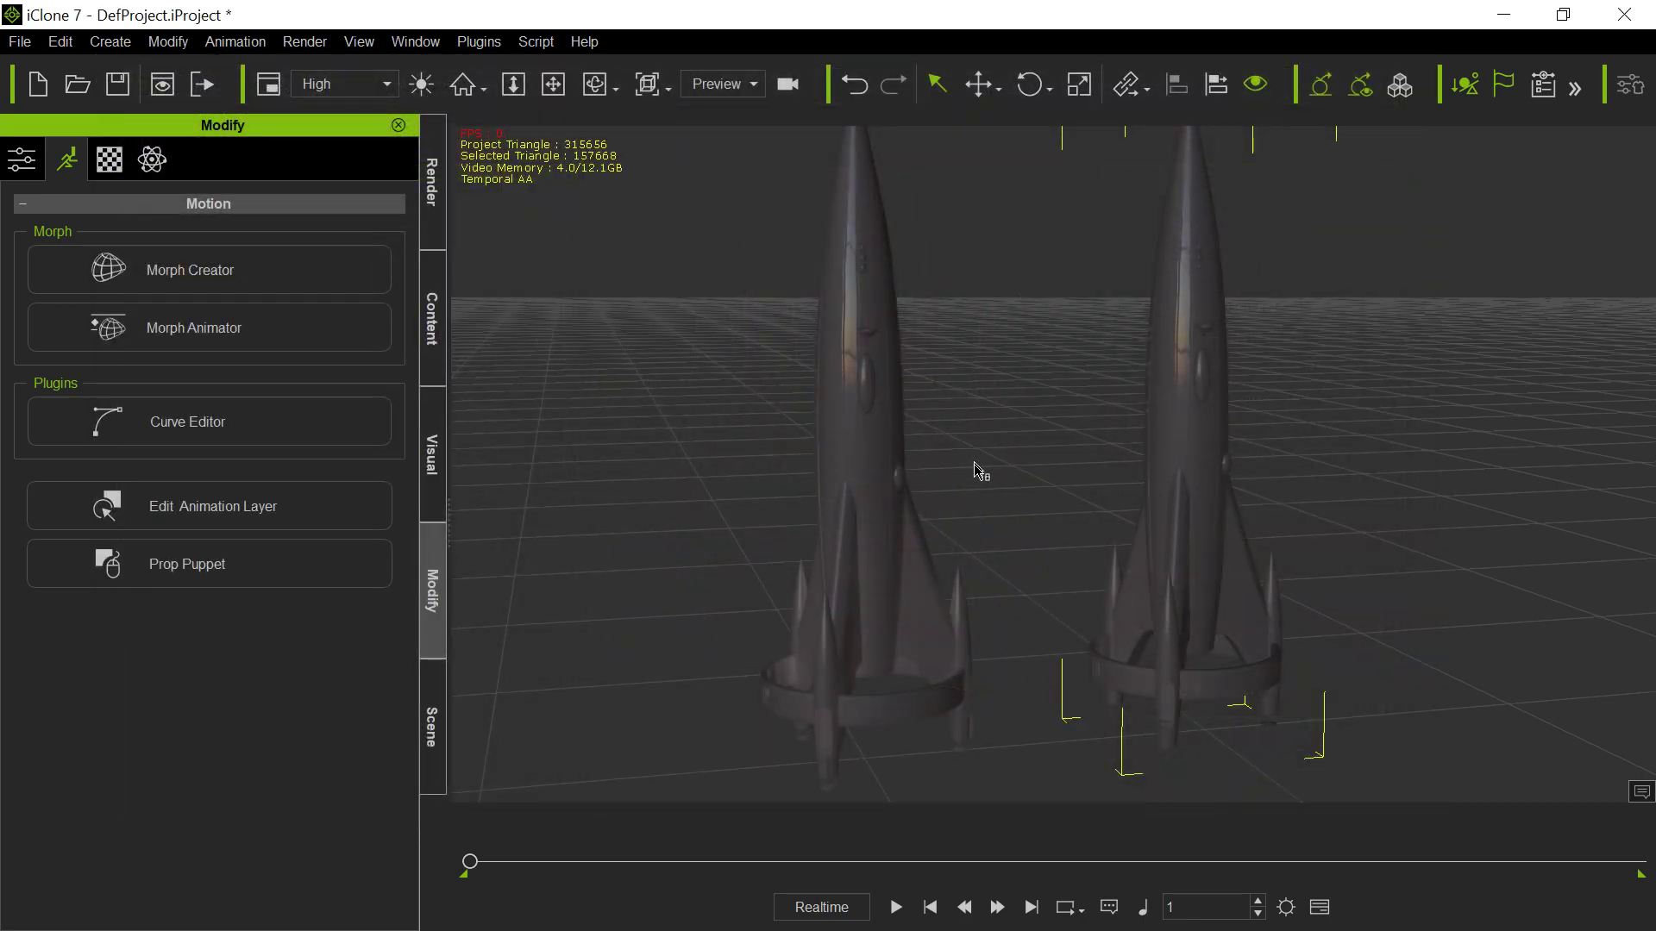
left_click(871, 417)
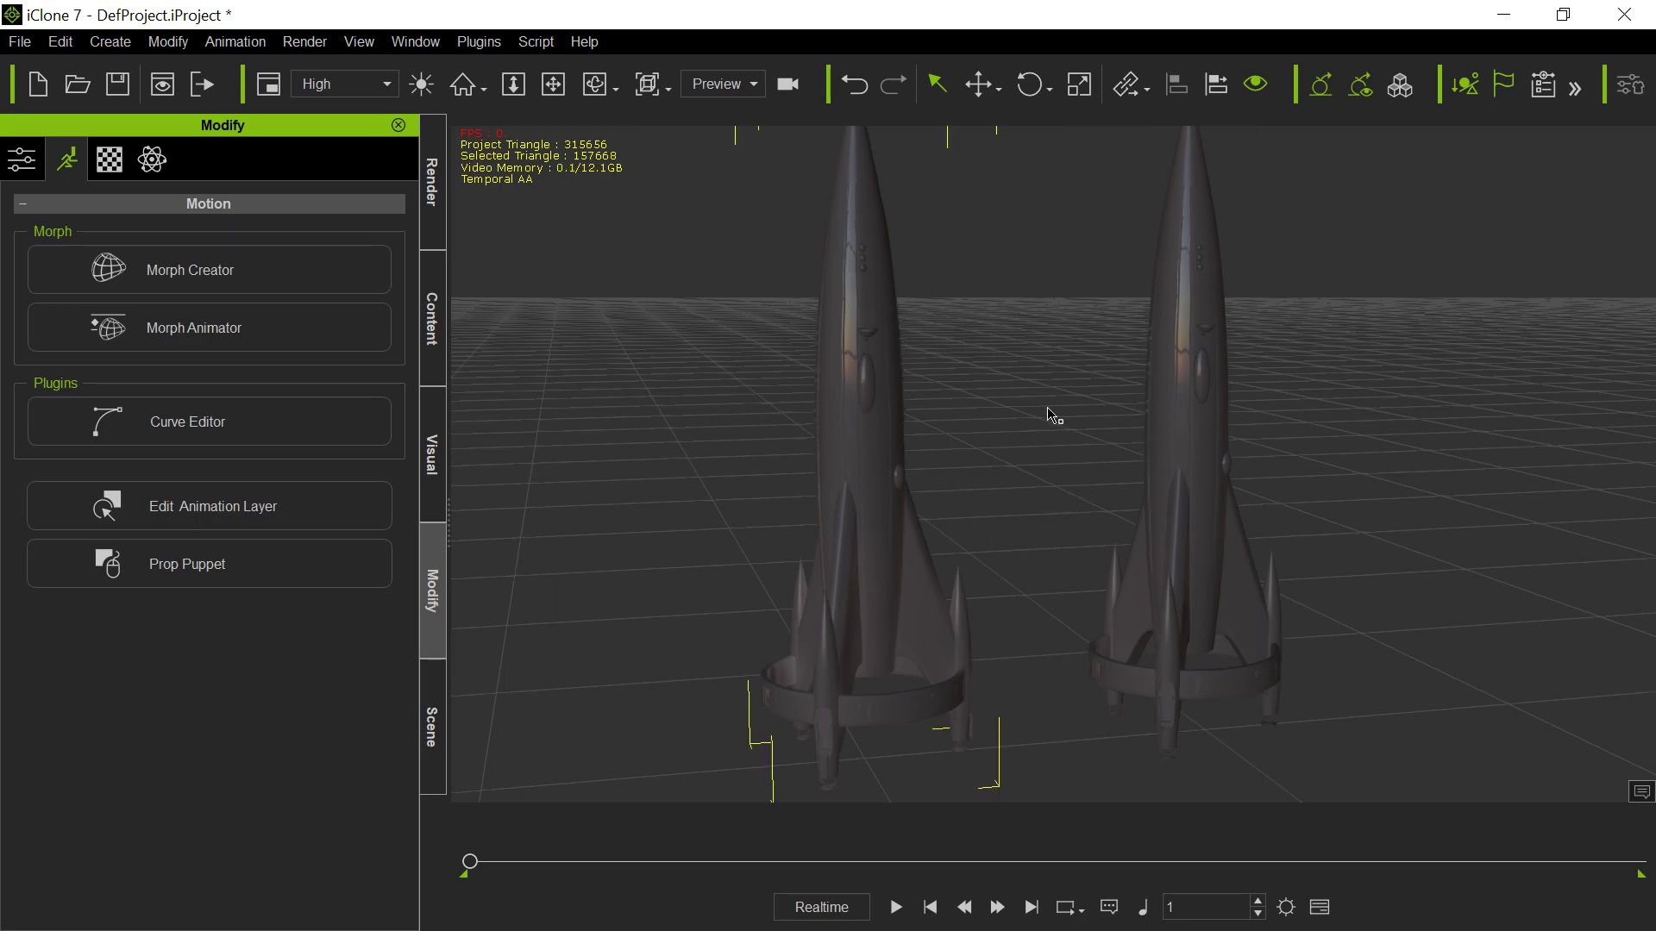